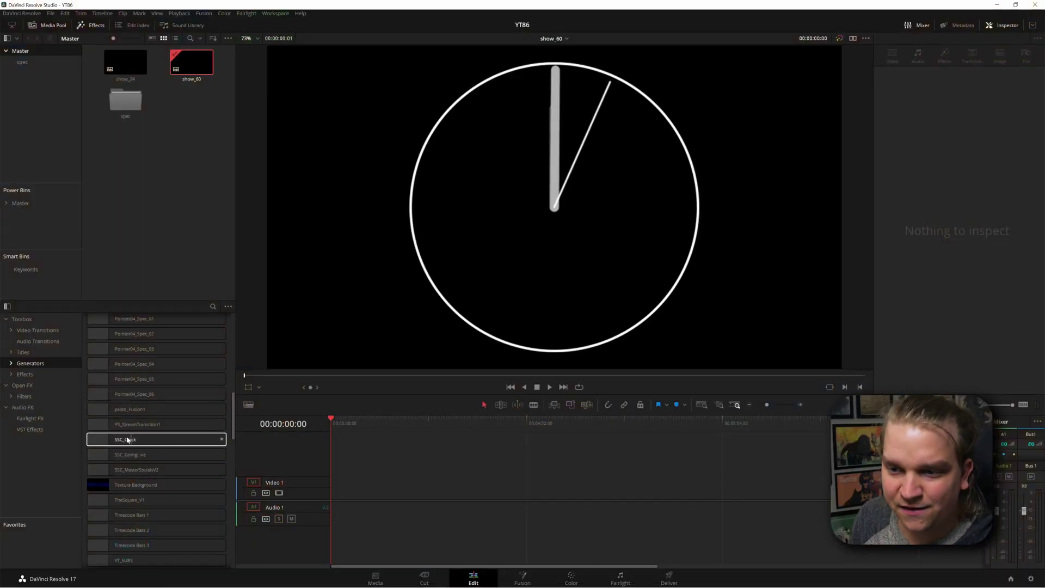
Place the SSC_Clock generator at the start of the Video 1 track and play it through.
left_click_drag(205, 439, 336, 493)
left_click(340, 424)
scroll(396, 489, "up", 5)
key("Home")
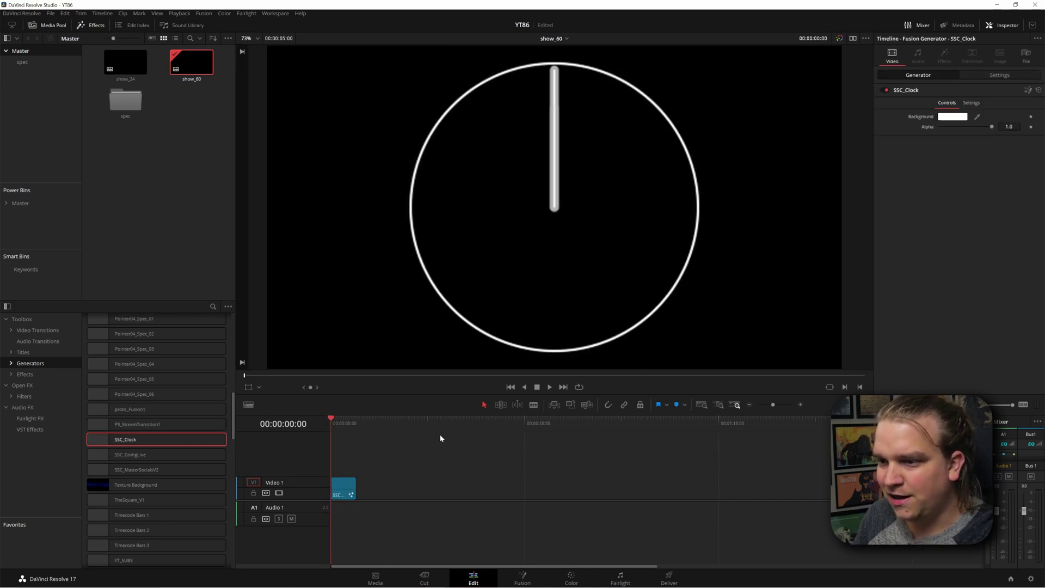
key("space")
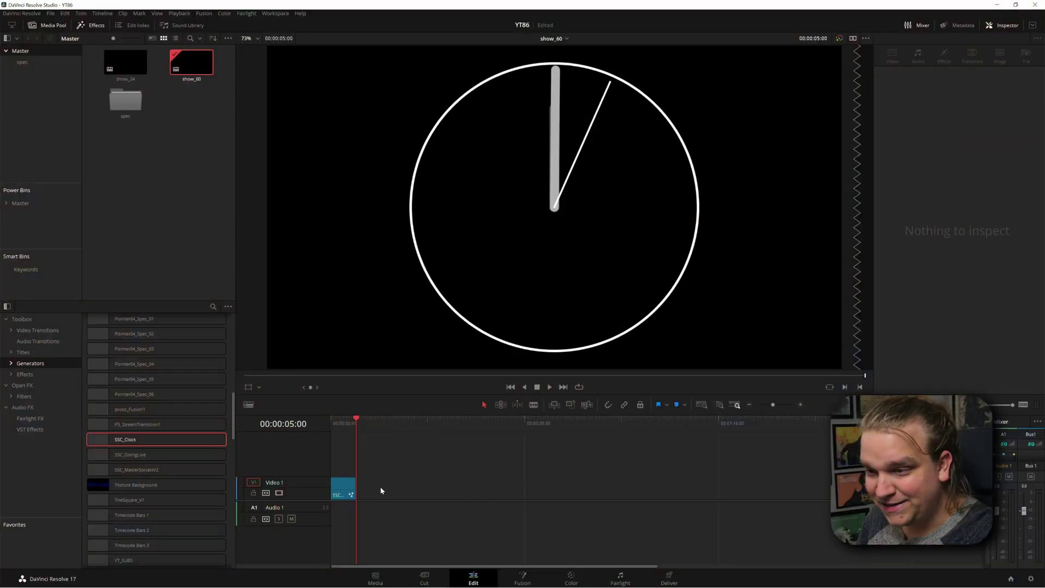
Extend the SSC_Clock clip to a length of about 1 hour 7 minutes.
left_click_drag(356, 492, 877, 495)
scroll(451, 496, "down", 8)
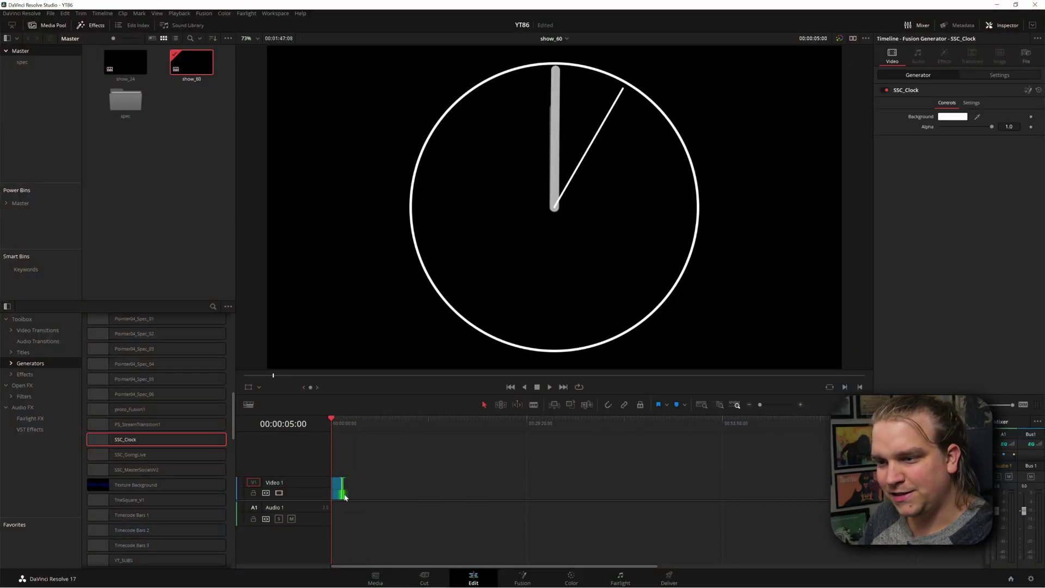
left_click_drag(344, 494, 779, 493)
Play the extended clock clip from its start and scrub through it to about the one-hour mark.
left_click(761, 423)
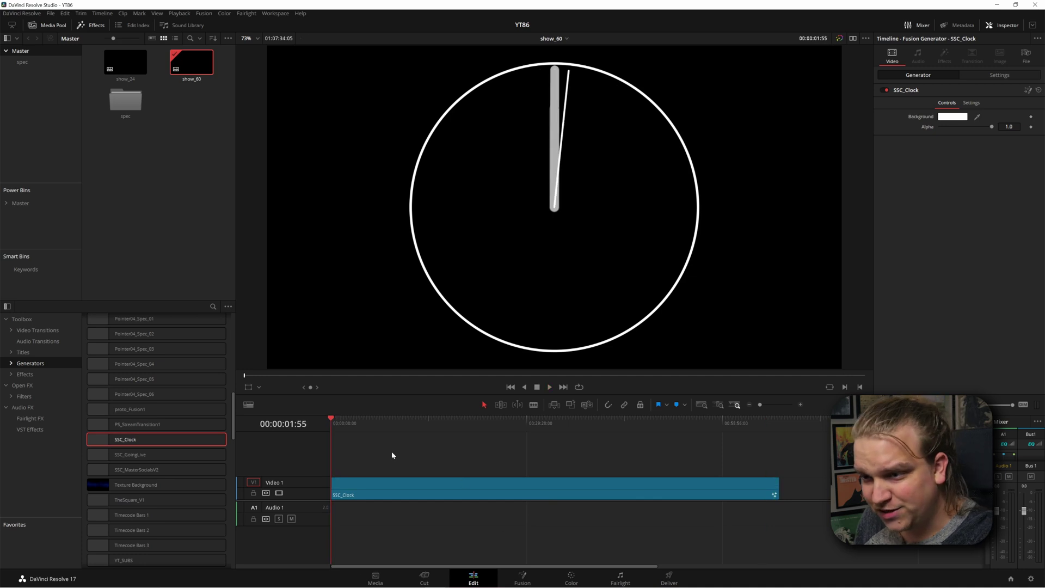
key("space")
key("Home")
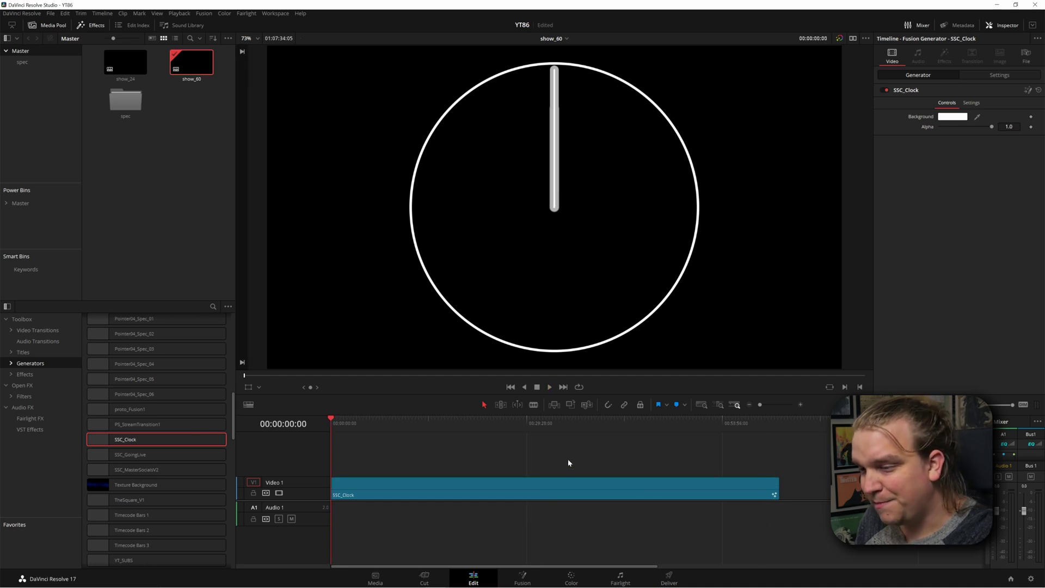
key("space")
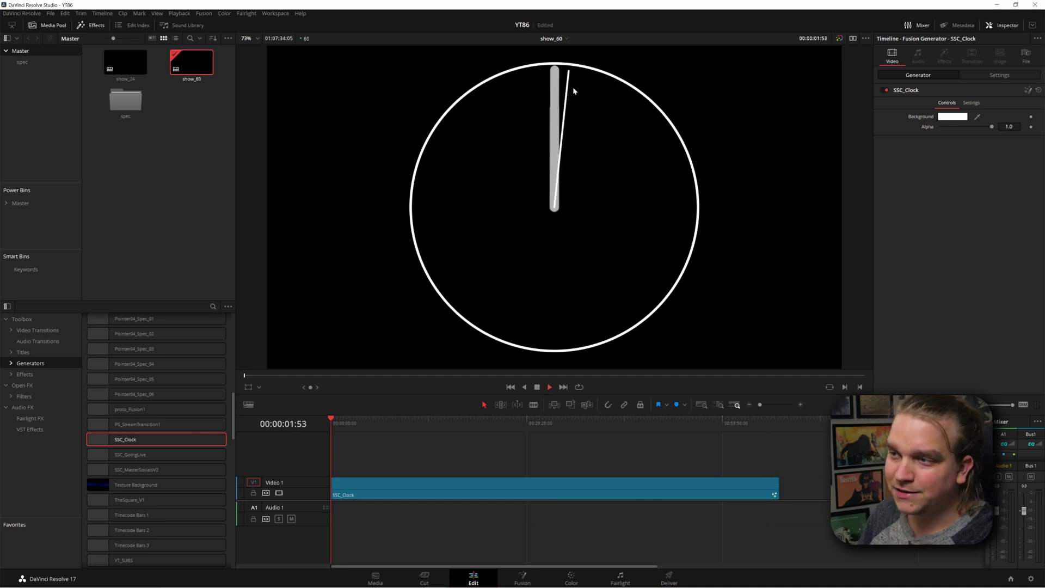
left_click_drag(333, 423, 733, 441)
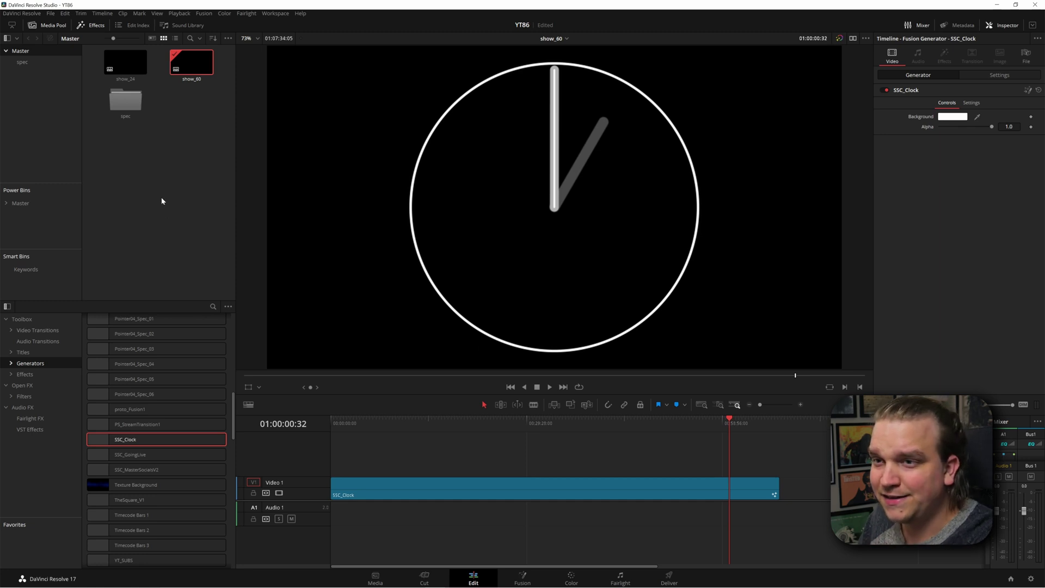
Open the show_24 timeline, extend its clock clip to about 14 minutes 47 seconds, and scrub through it.
left_click(161, 200)
double_click(125, 67)
left_click(368, 486)
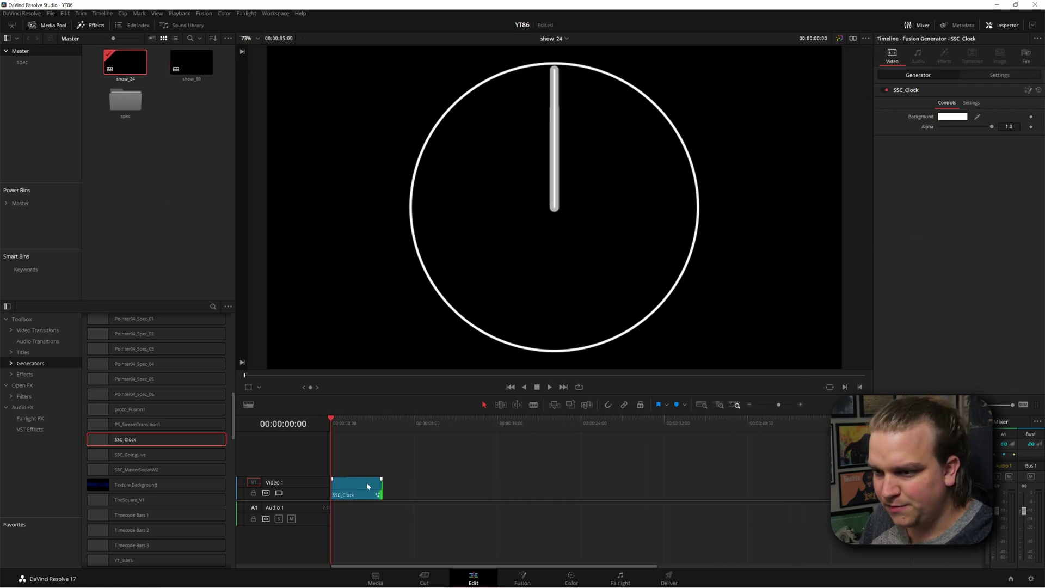
left_click_drag(377, 492, 873, 483)
left_click_drag(340, 424, 818, 437)
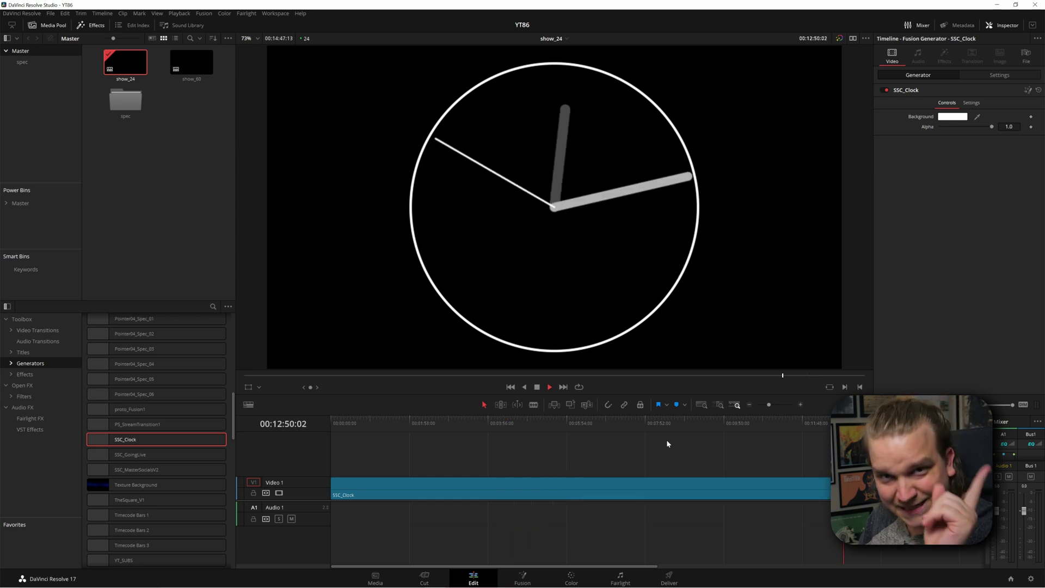
Delete the clock clips from both the show_24 and show_60 timelines.
left_click_drag(598, 460, 607, 530)
key("Delete")
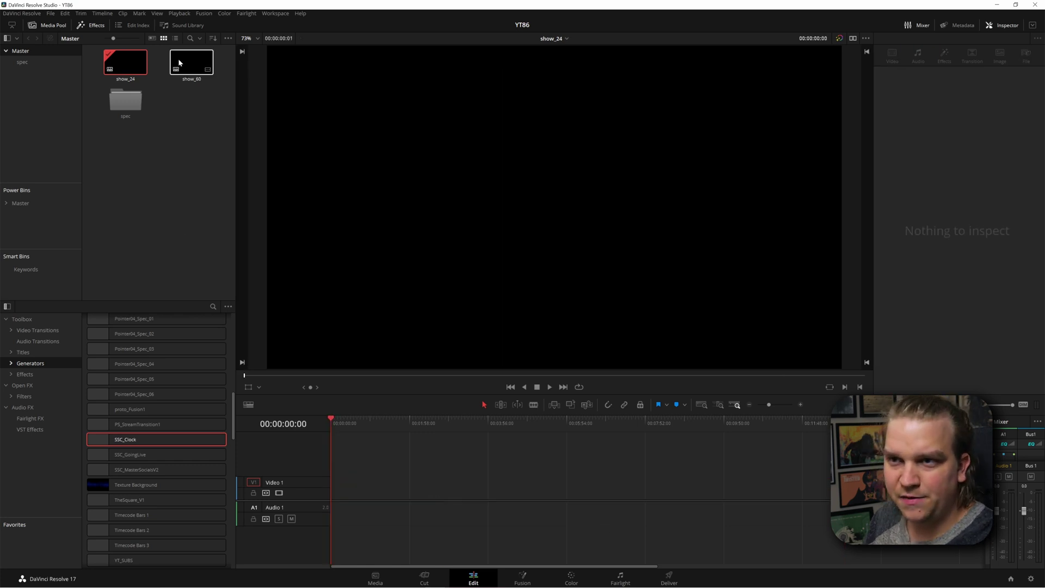
double_click(179, 62)
key("Delete")
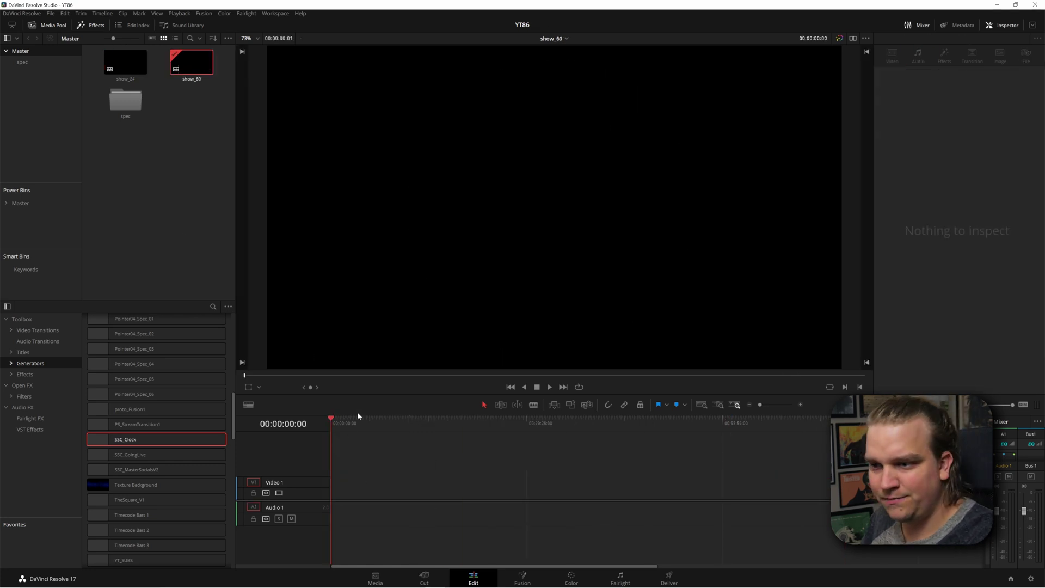
Add a Fusion Composition effect to Video 1 in show_60 and close the gap before it so it starts at 00:00:00:00.
left_click(21, 374)
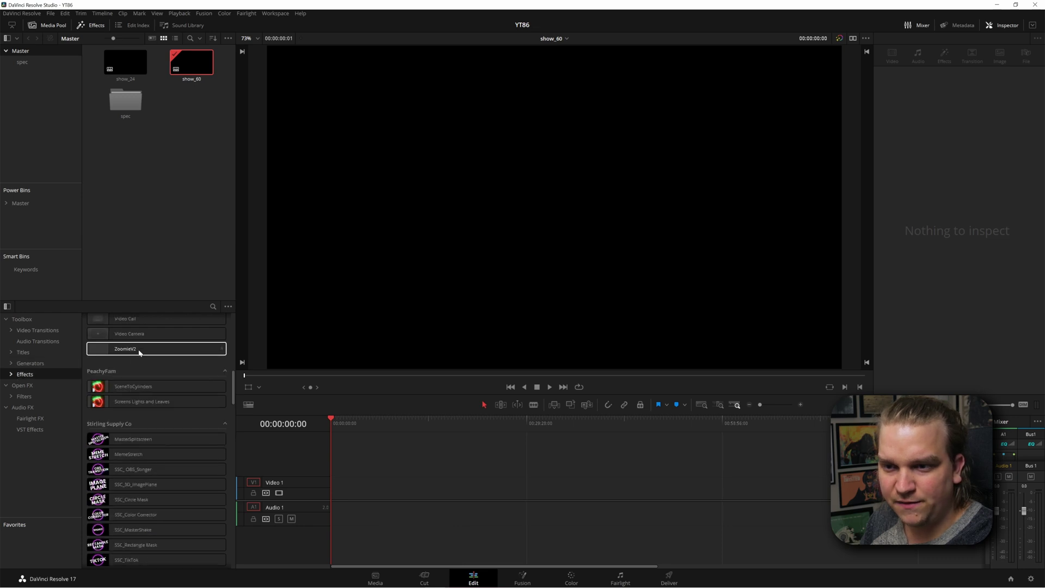
scroll(140, 353, "up", 5)
left_click_drag(136, 351, 334, 495)
left_click(333, 424)
scroll(376, 438, "up", 6)
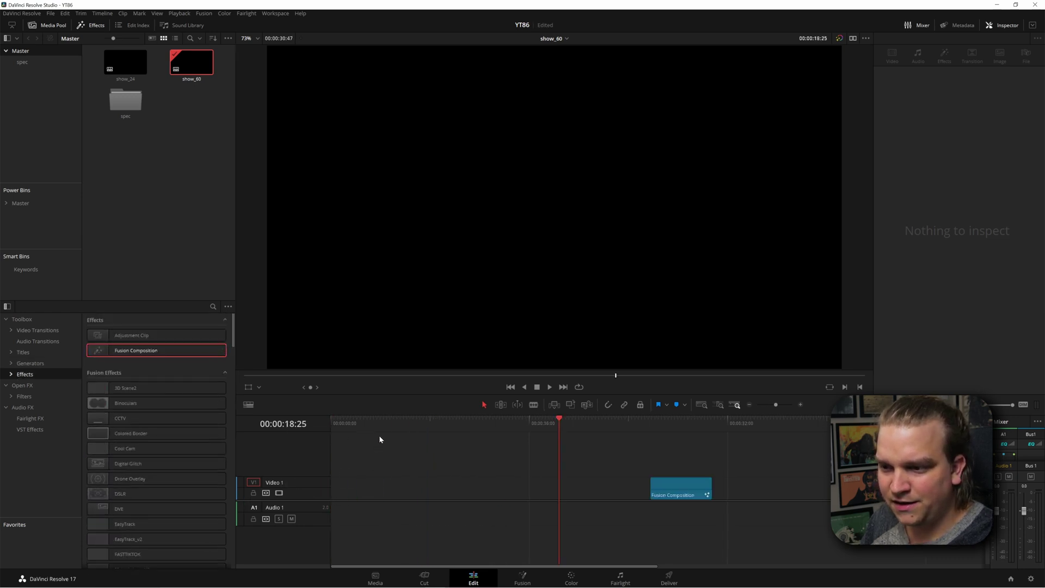
left_click(385, 499)
key("Delete")
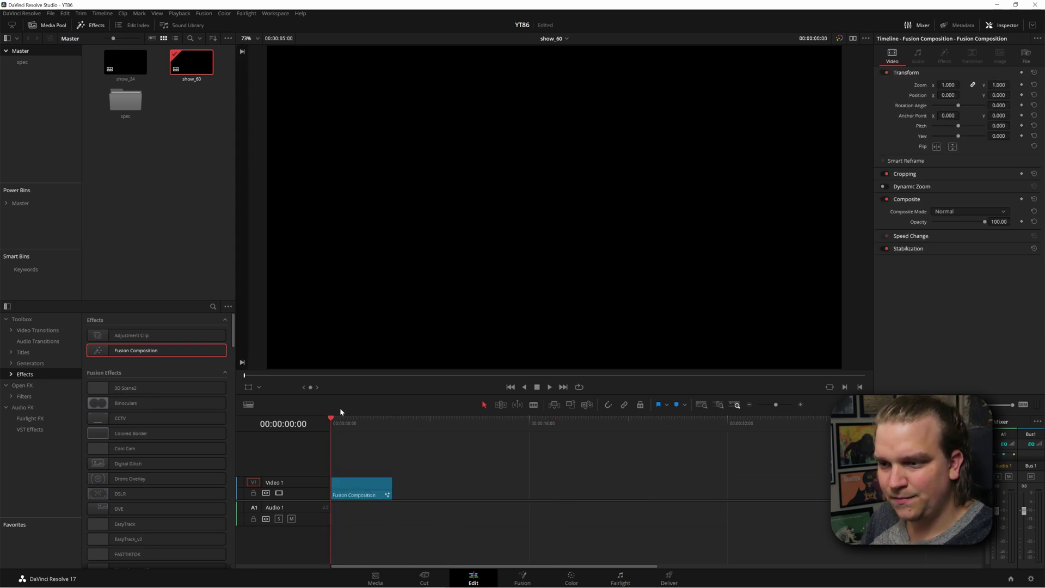
Extend the Fusion Composition clip and trim its end to a length of about 3 minutes 1 second.
left_click(346, 423)
scroll(354, 513, "down", 3)
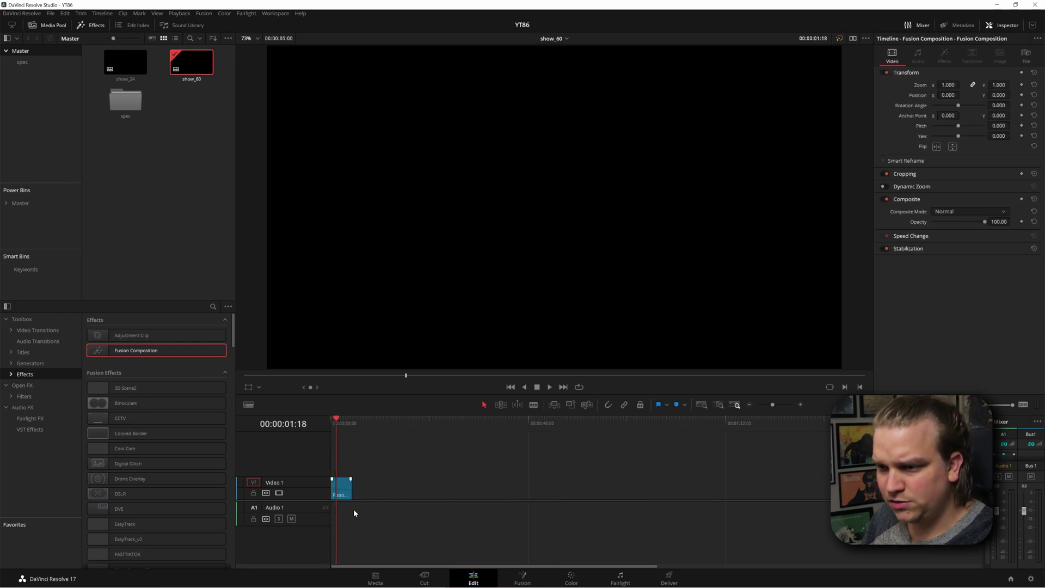
left_click_drag(356, 486, 1042, 490)
scroll(457, 498, "down", 10)
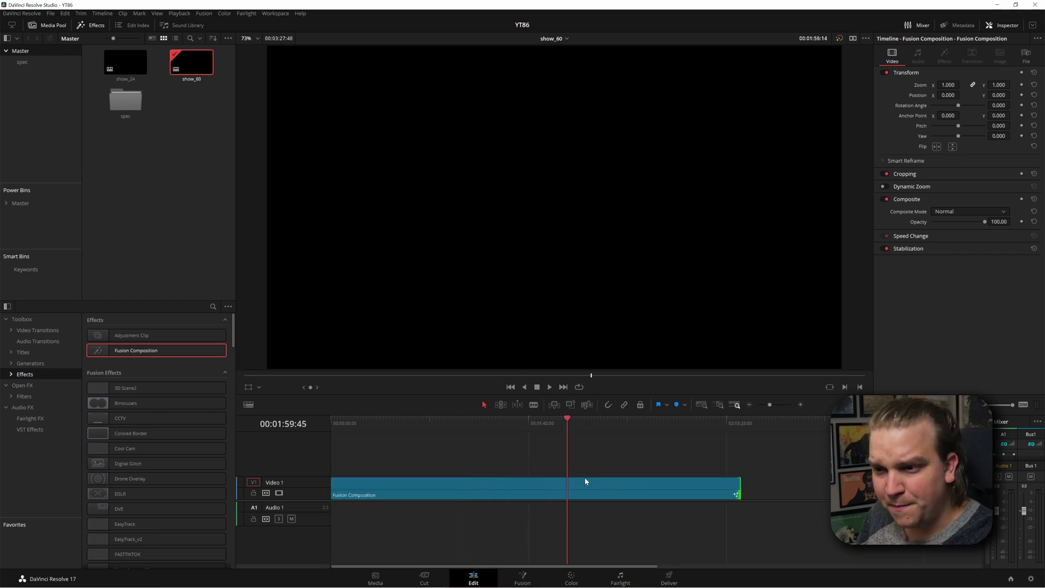
left_click_drag(736, 491, 687, 492)
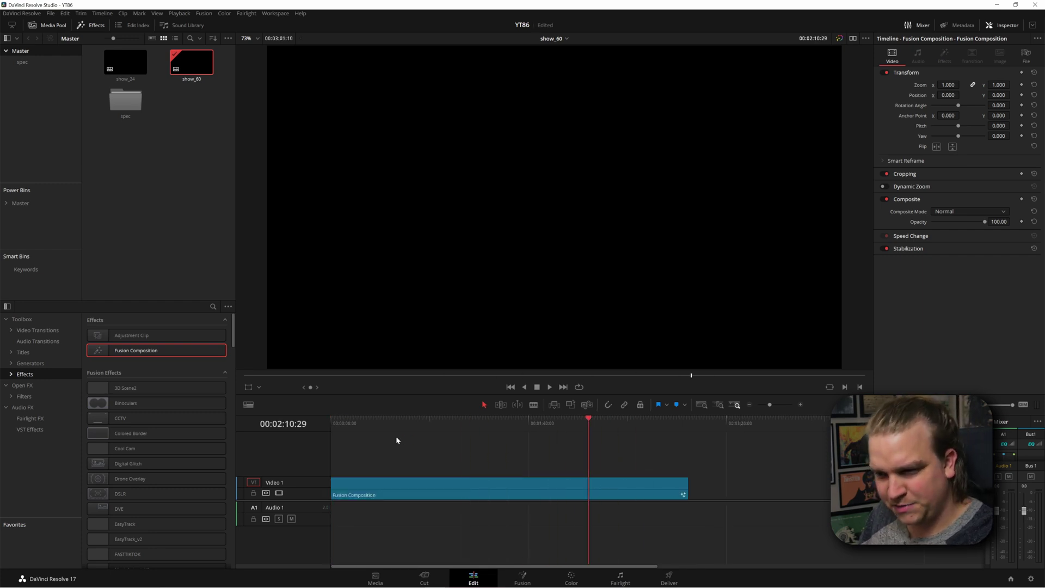
Open the composition in the Fusion page and add a white Background node masked with an Ellipse.
left_click(350, 442)
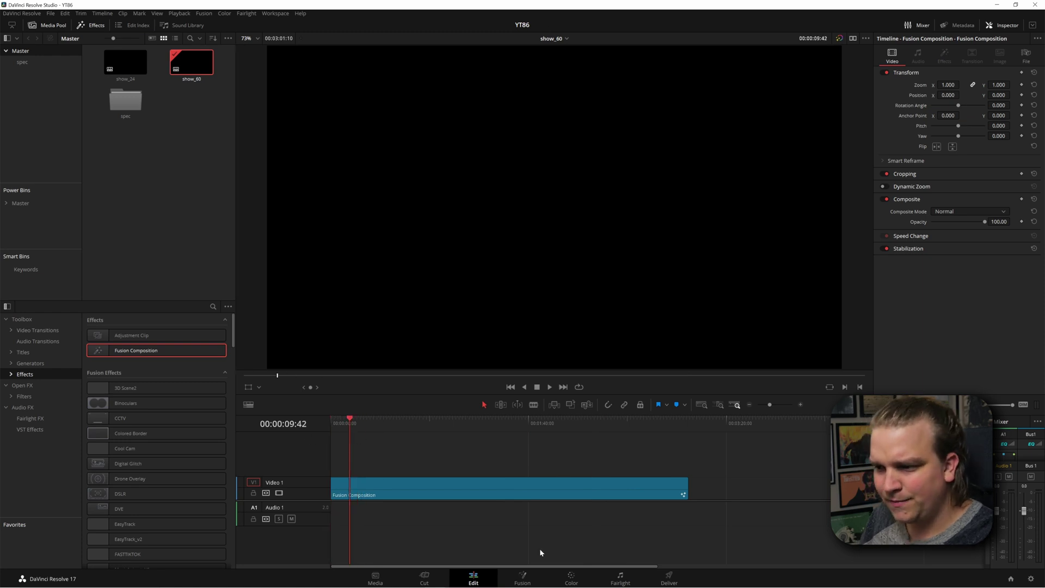
left_click(523, 577)
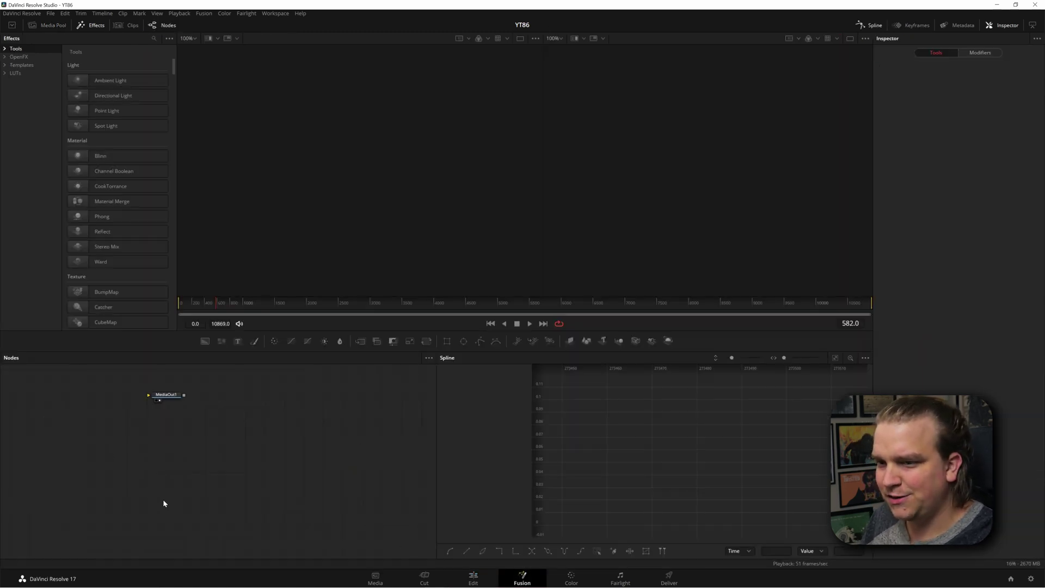
left_click(205, 341)
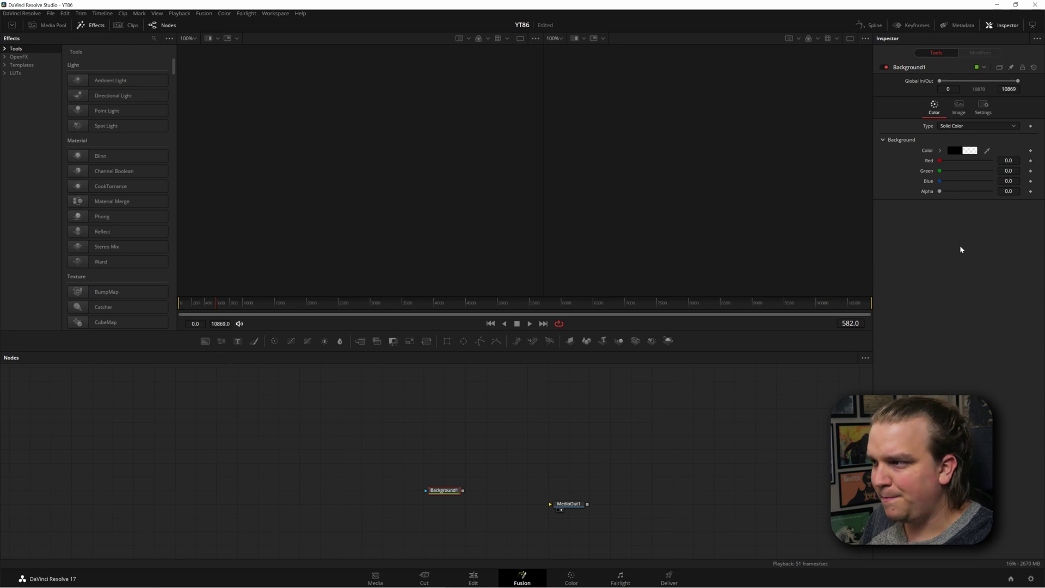
left_click_drag(438, 490, 368, 156)
left_click(464, 340)
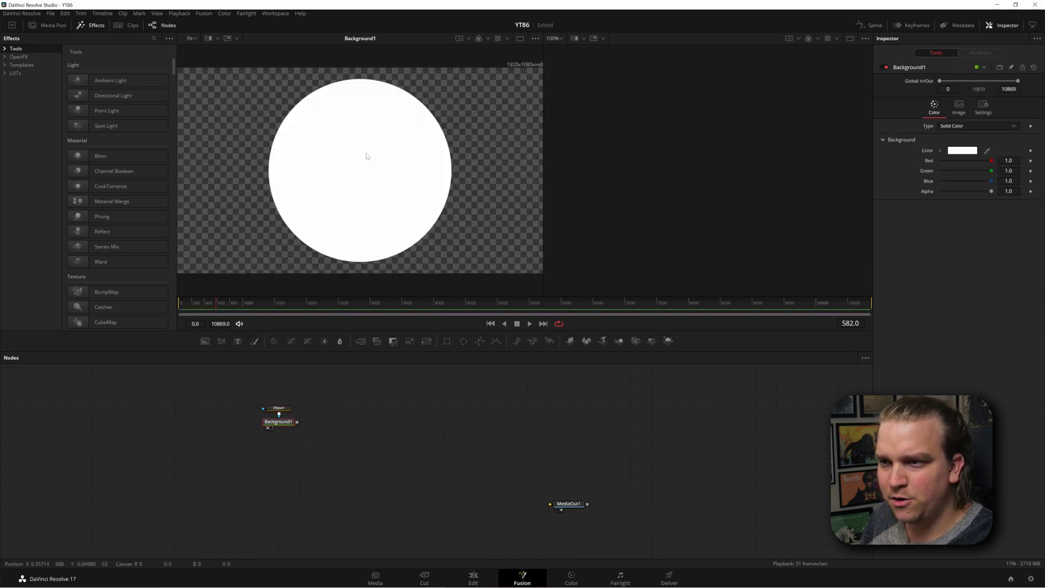
Turn off the ellipse's Solid option and set its Border Width to 0.0047 for a thin ring.
left_click(278, 410)
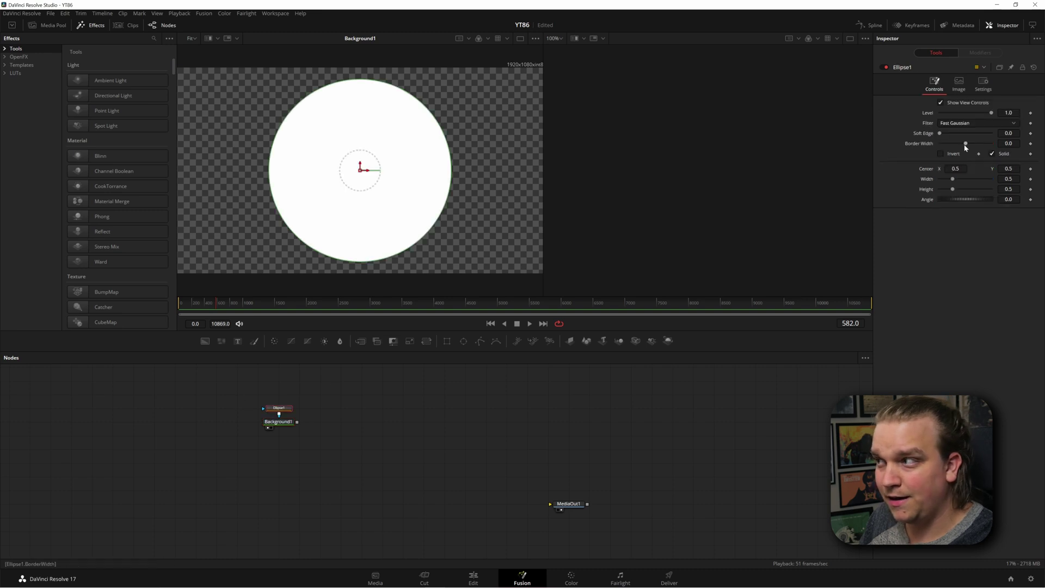
left_click(993, 154)
left_click_drag(966, 143, 967, 143)
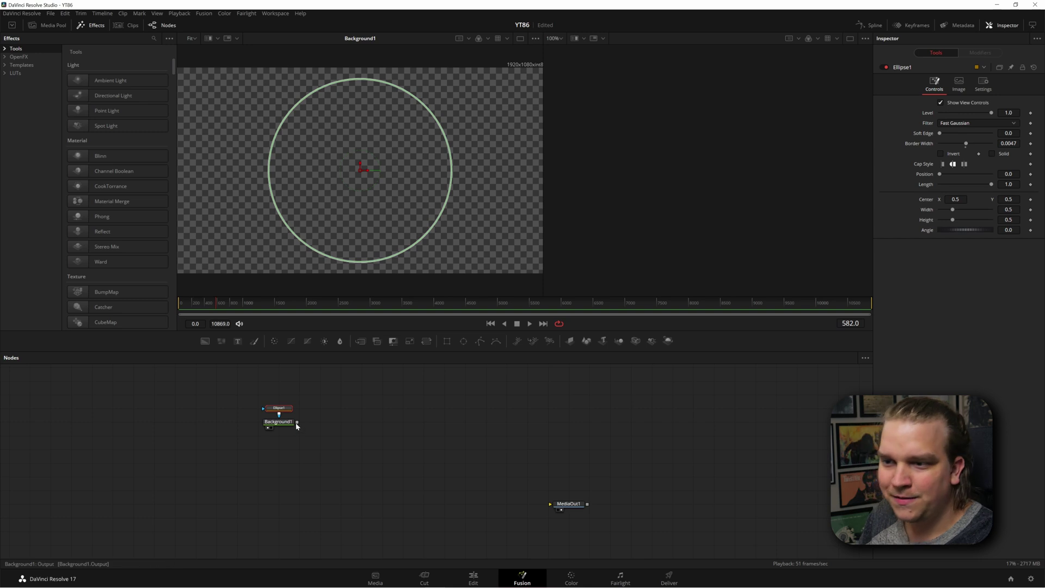
Connect the ring's Background1 node to MediaOut1 and spread the nodes apart to make room between them.
left_click_drag(297, 422, 567, 507)
left_click_drag(568, 505, 670, 451)
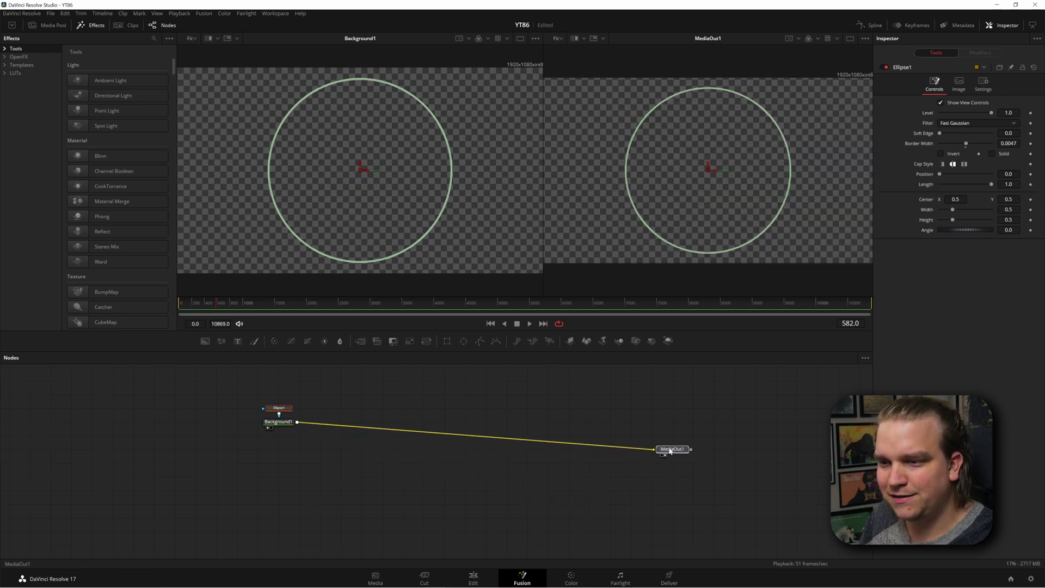
left_click_drag(311, 400, 272, 426)
left_click_drag(275, 425, 213, 466)
Duplicate the Background1 node without its mask and merge the copy over the ring.
key("ctrl+c")
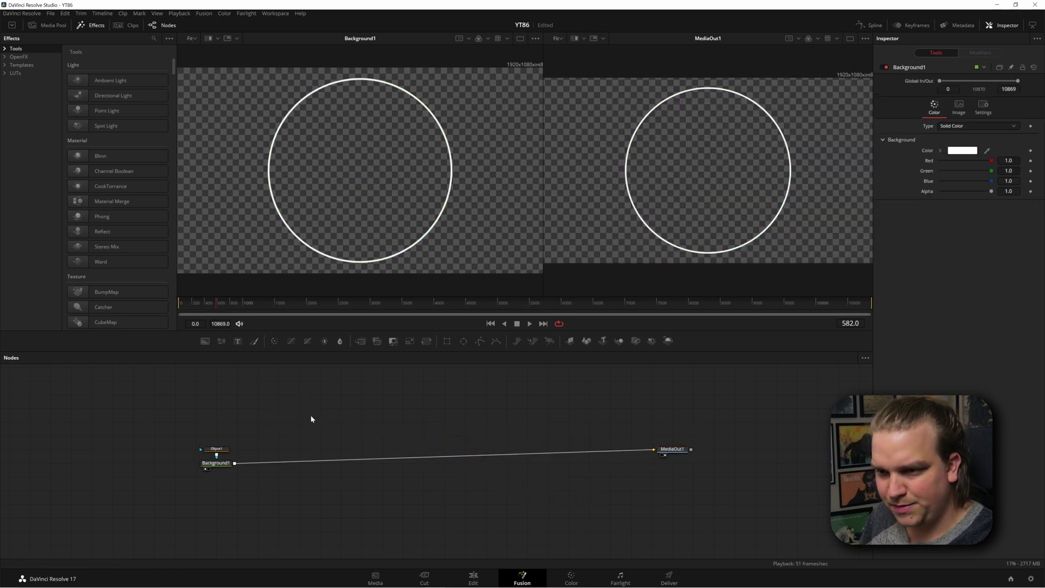
key("ctrl+v")
left_click_drag(312, 414, 280, 436)
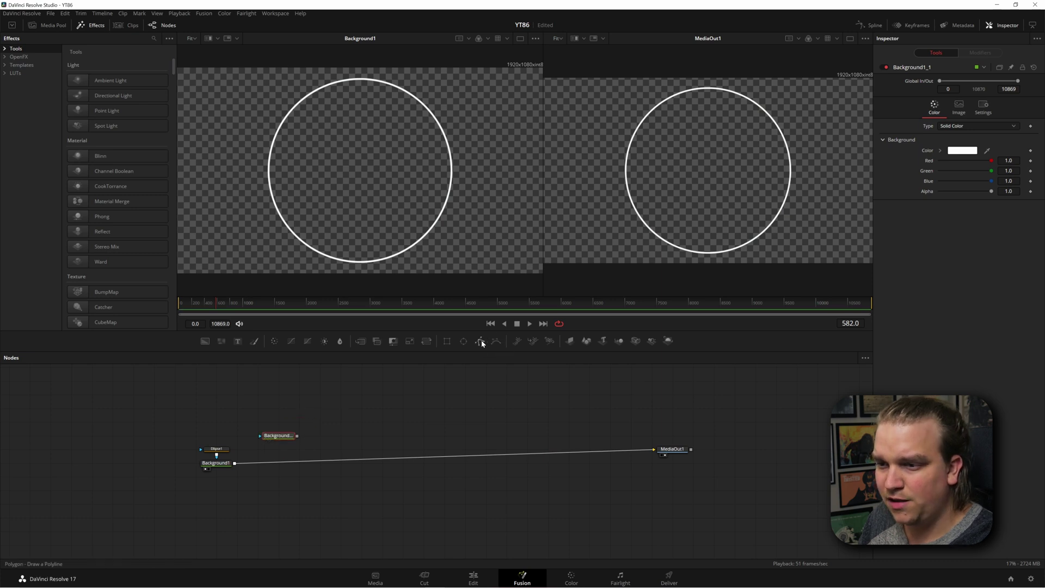
left_click_drag(264, 460, 234, 463)
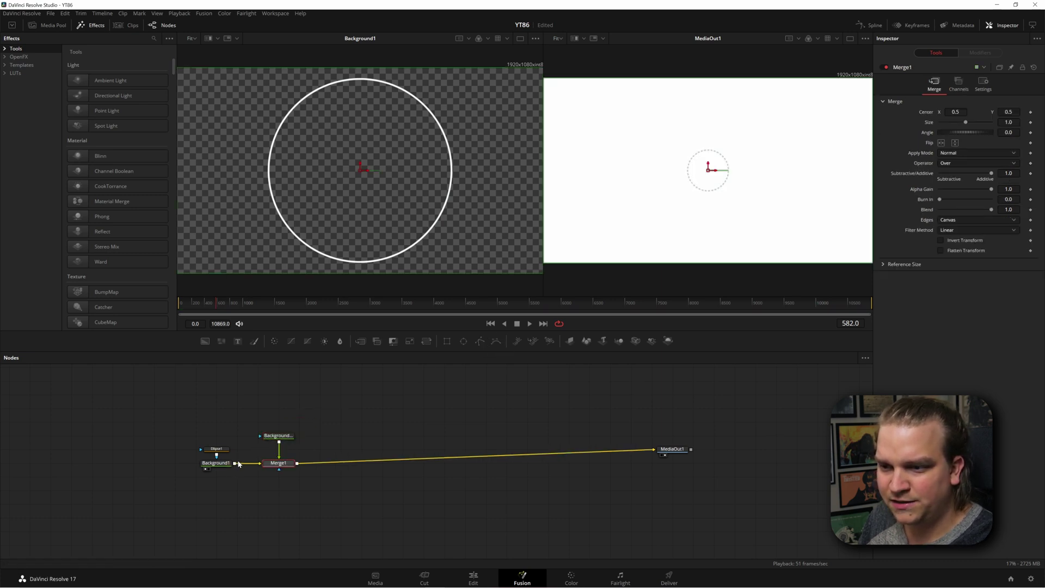
Mask the duplicated background with a two-point Polygon line from the circle's centre up to its top, and remove the polyline animation.
left_click(277, 437)
left_click(478, 342)
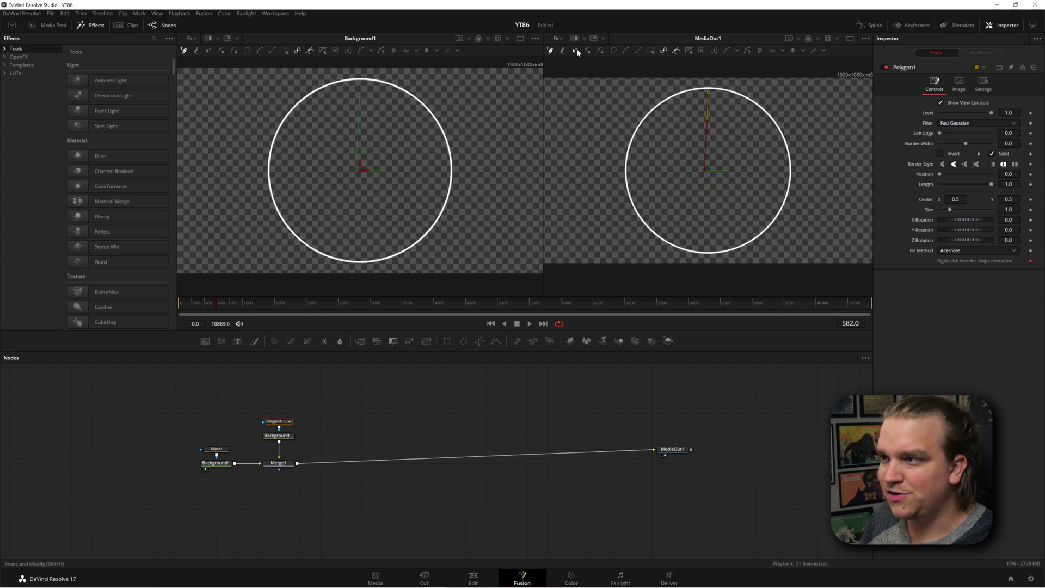
left_click_drag(742, 187, 683, 82)
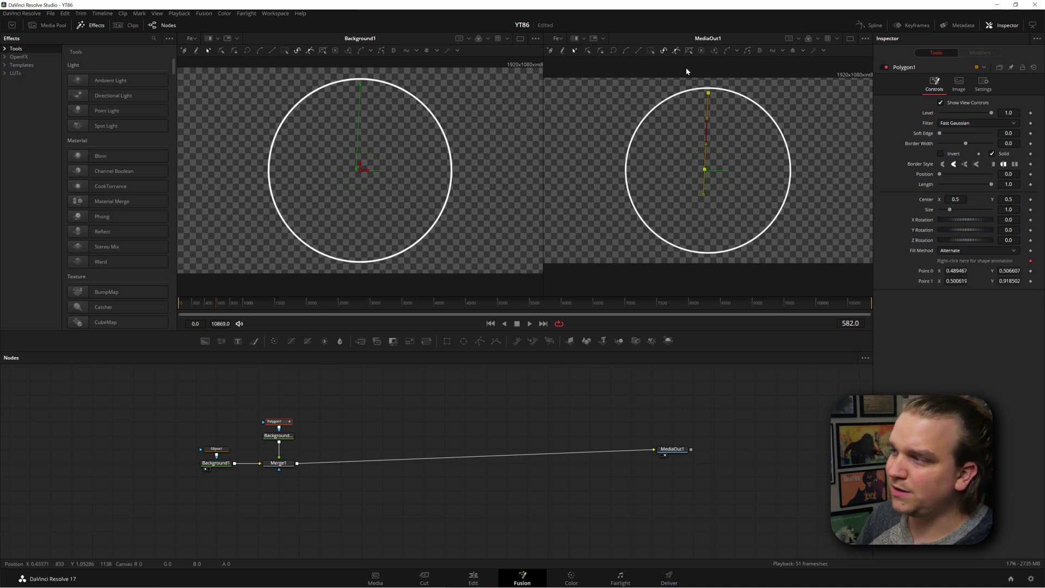
right_click(955, 264)
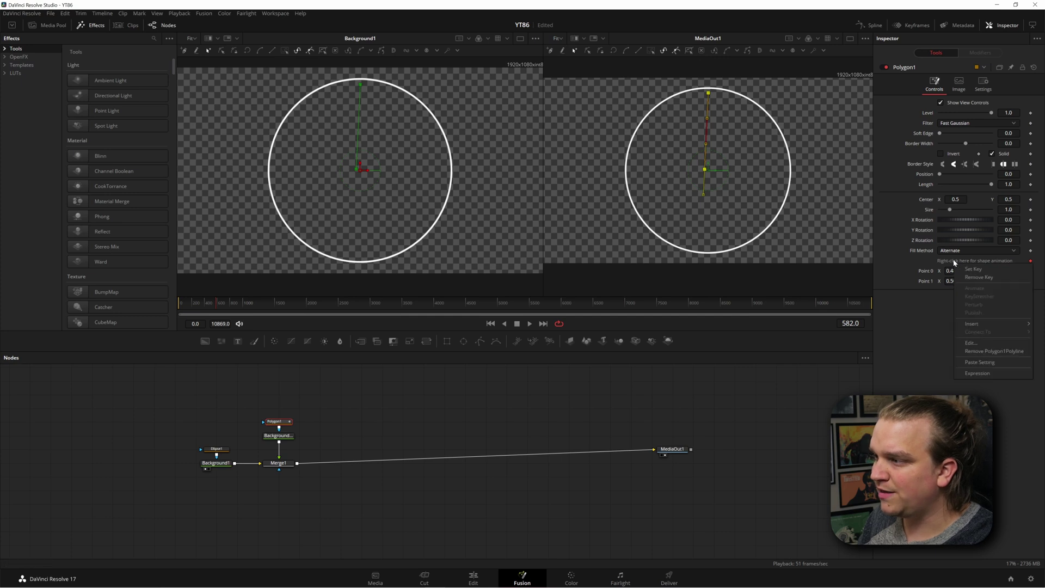
left_click(982, 352)
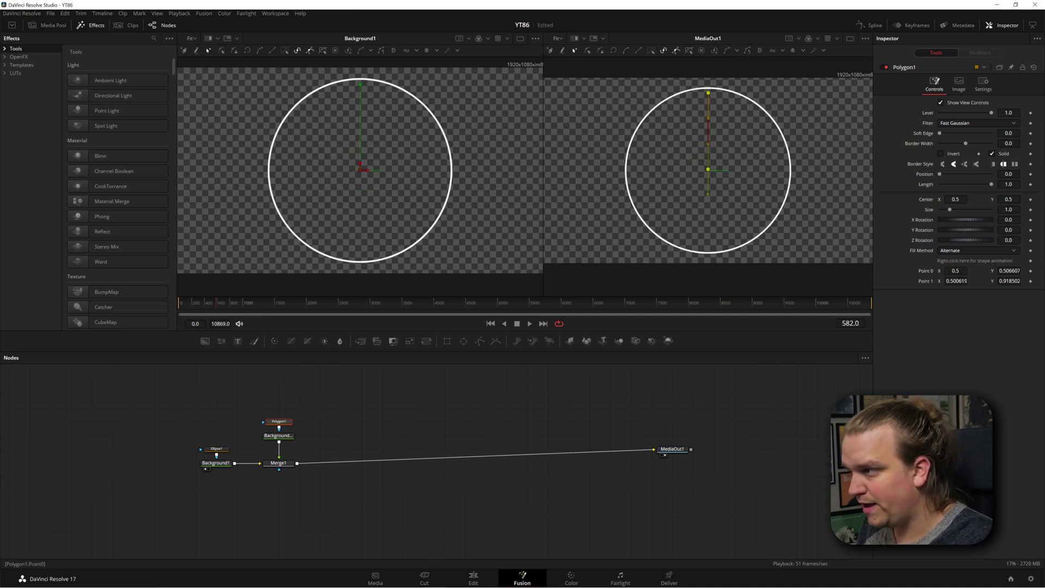
Set the polygon's Point 0 to X 0.5, Y 0.5 and Point 1 to X 0.5, Y 0.909502.
double_click(1009, 271)
type("0.5")
key("Return")
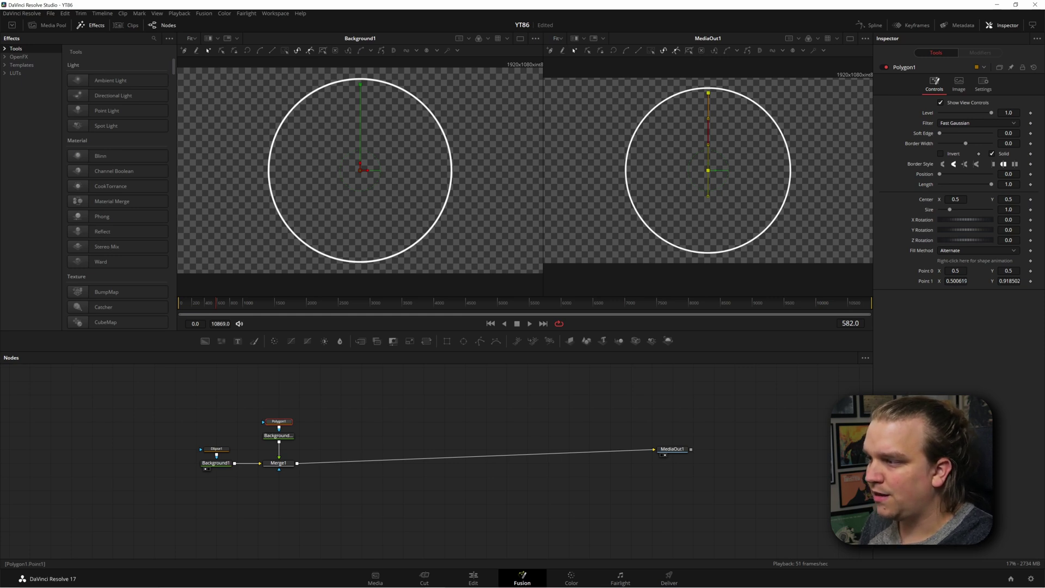
double_click(956, 281)
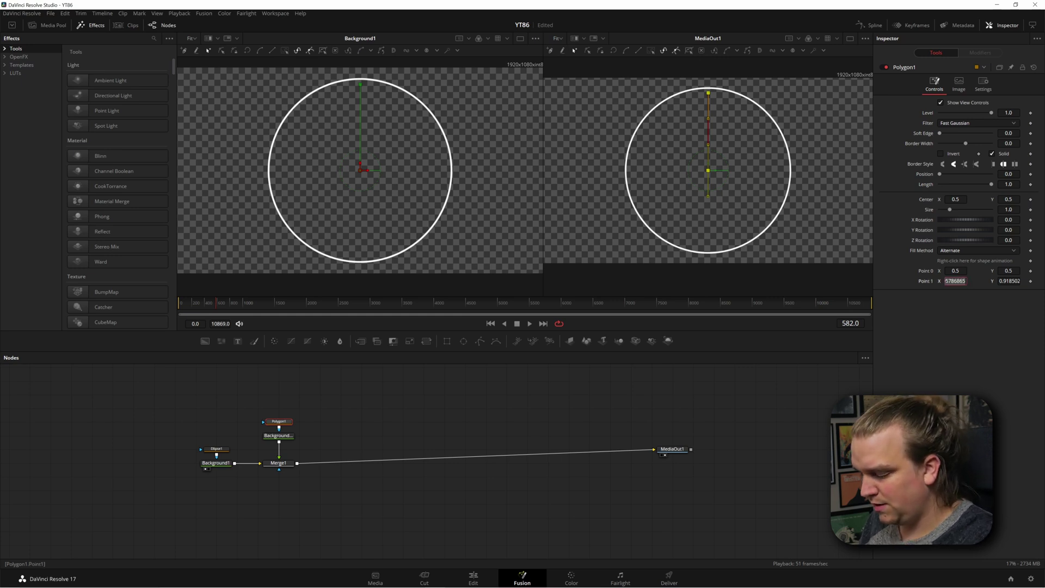
type(".5")
key("Tab")
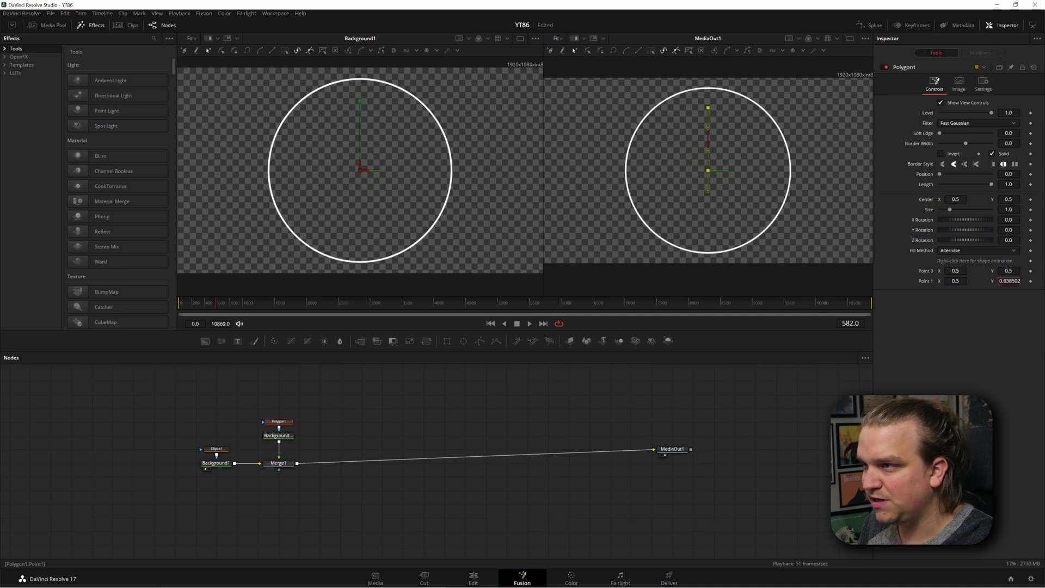
left_click_drag(1010, 282, 1007, 281)
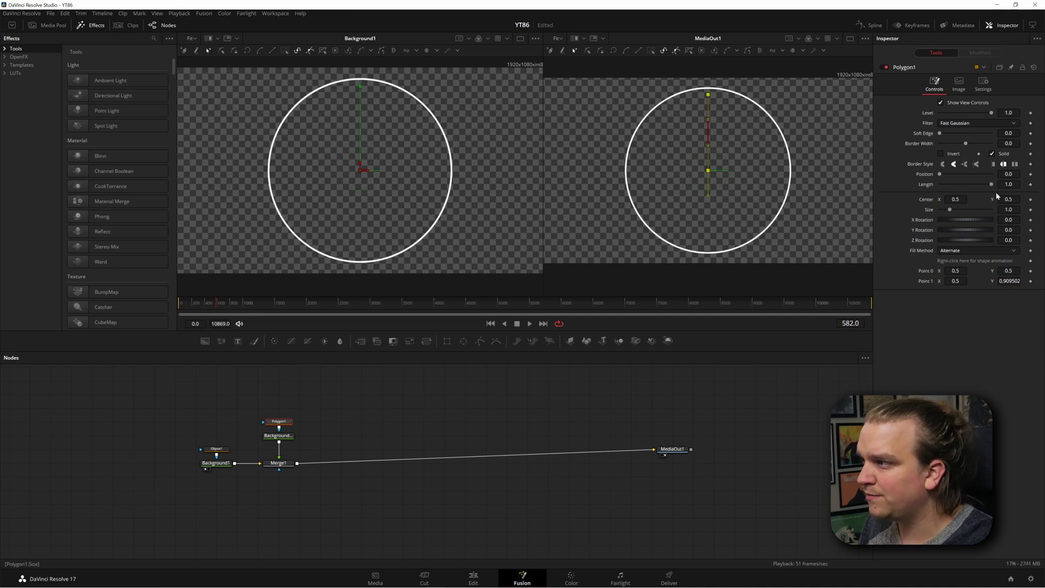
Turn off the polygon mask's solid fill and set its border width to 0.0046.
left_click(993, 154)
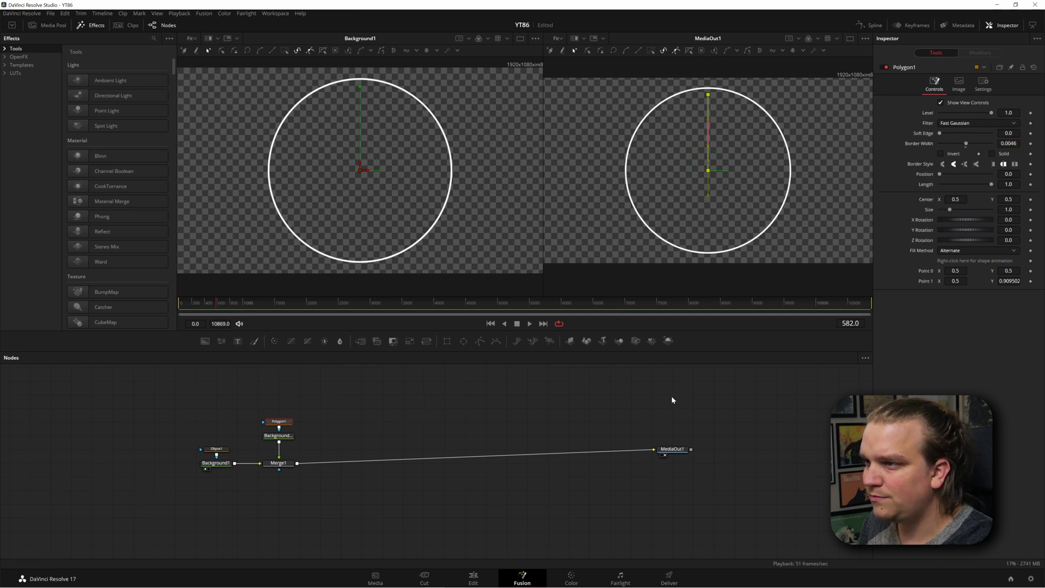
left_click(449, 541)
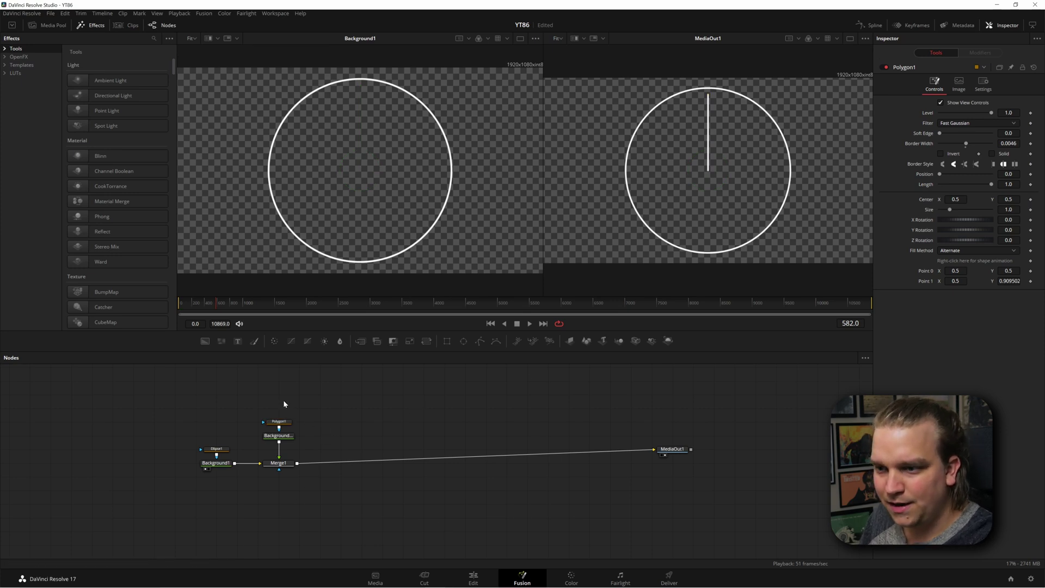
Move the hand's polygon and background nodes up and insert a Transform node between the background and Merge1.
left_click_drag(294, 402, 276, 438)
left_click_drag(278, 437, 278, 423)
left_click(325, 418)
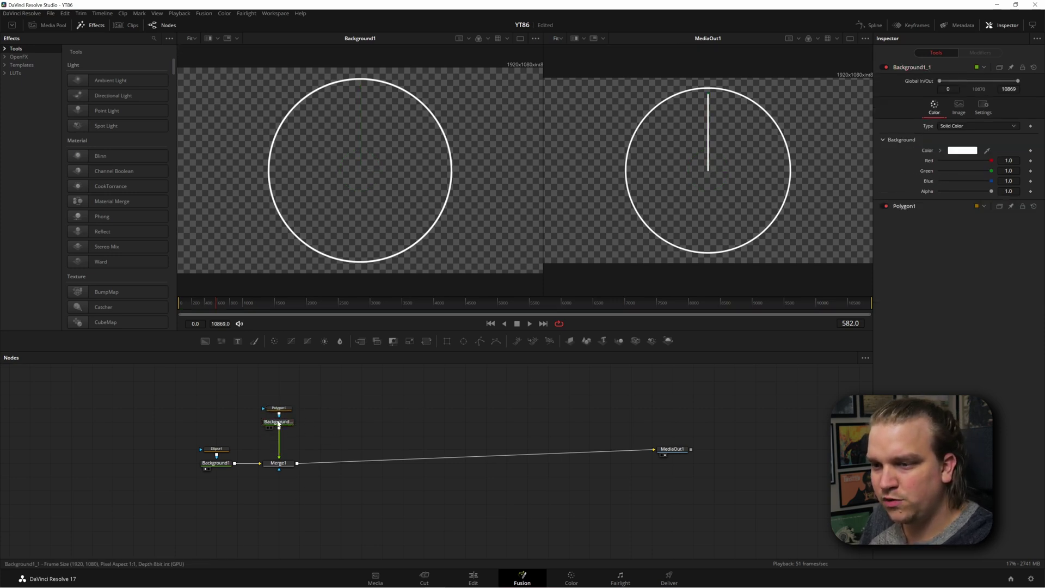
key("shift+space")
type("trans")
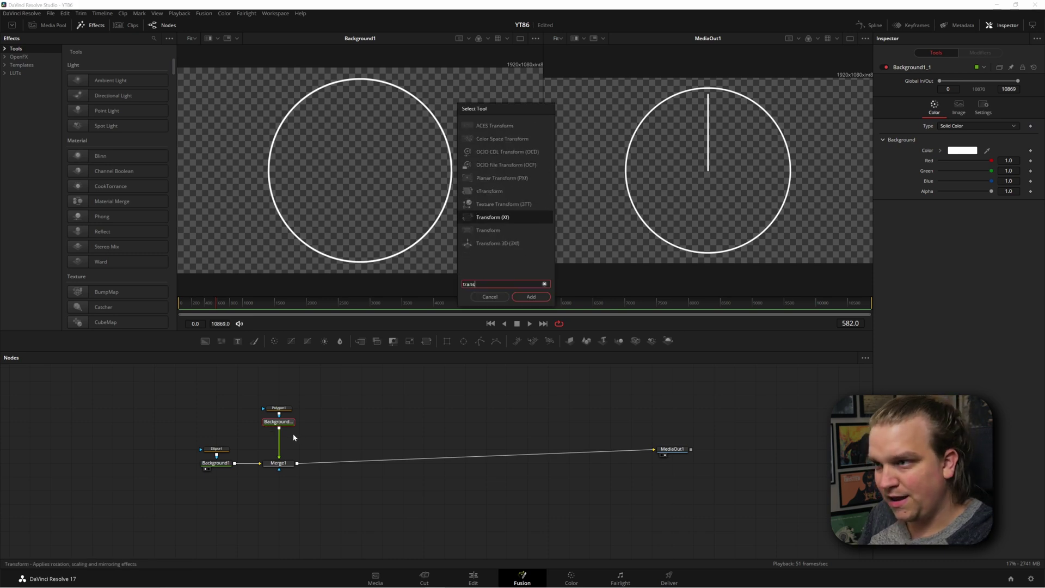
key("Return")
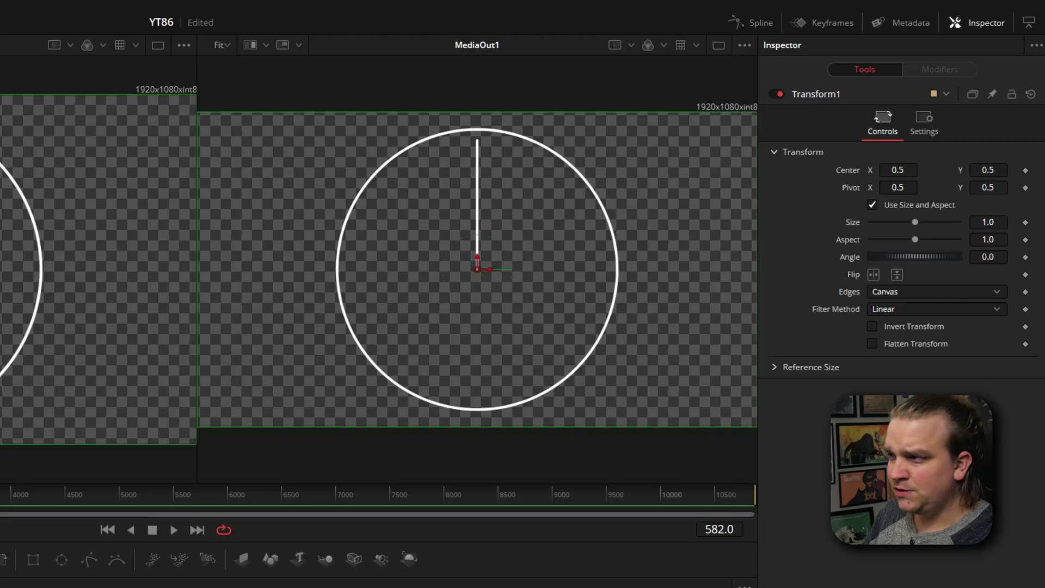
Modify Transform1's Angle with Anim Curves and set the modifier's source to Custom.
right_click(848, 254)
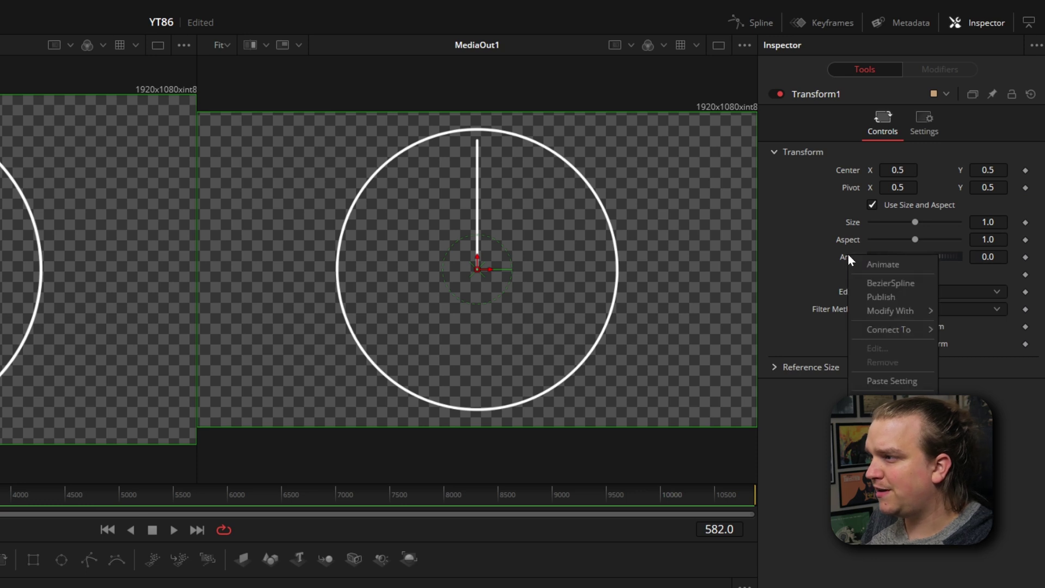
mouse_move(913, 310)
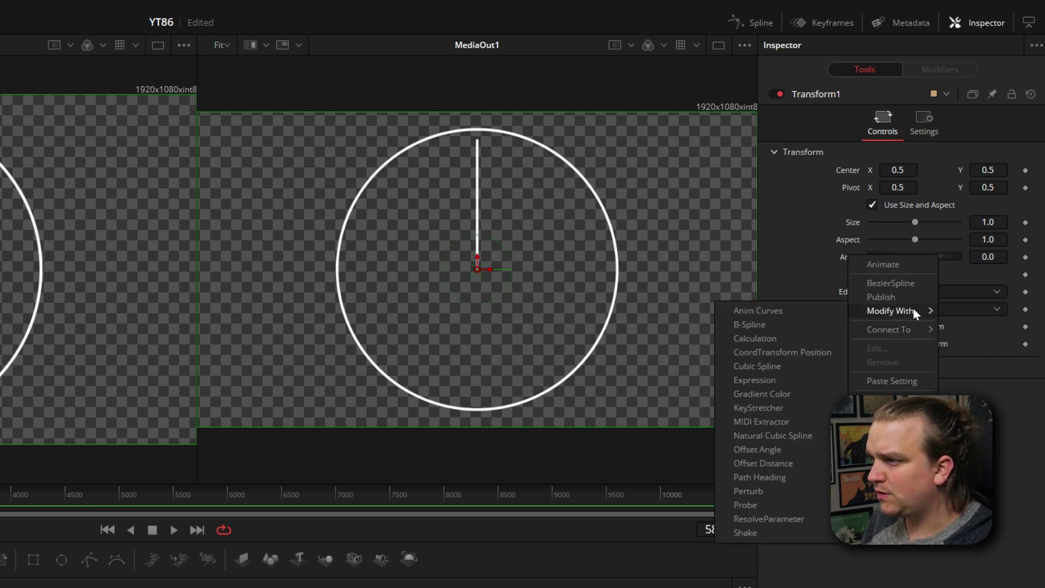
left_click(814, 311)
left_click(935, 70)
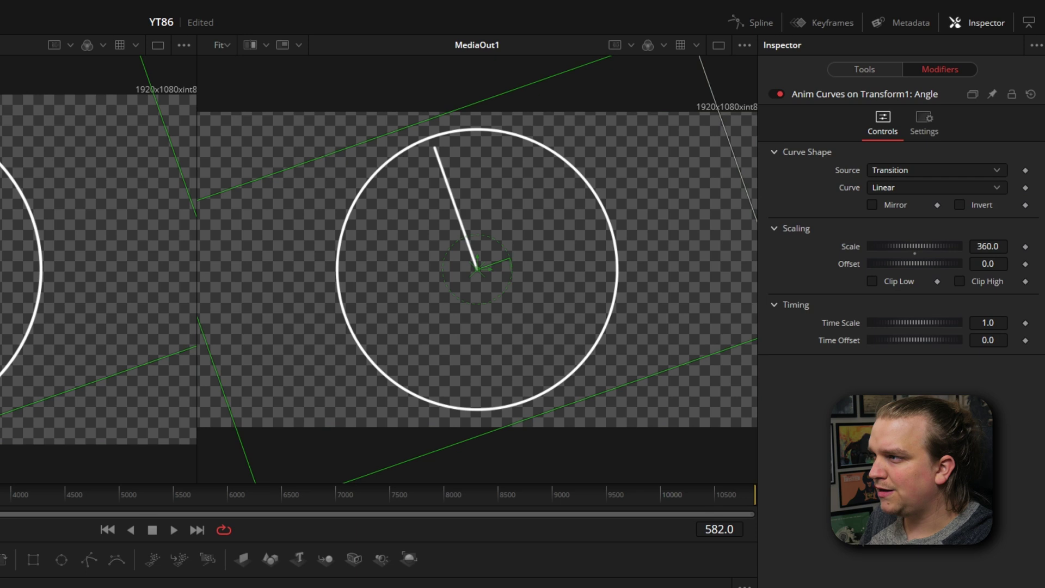
left_click(882, 169)
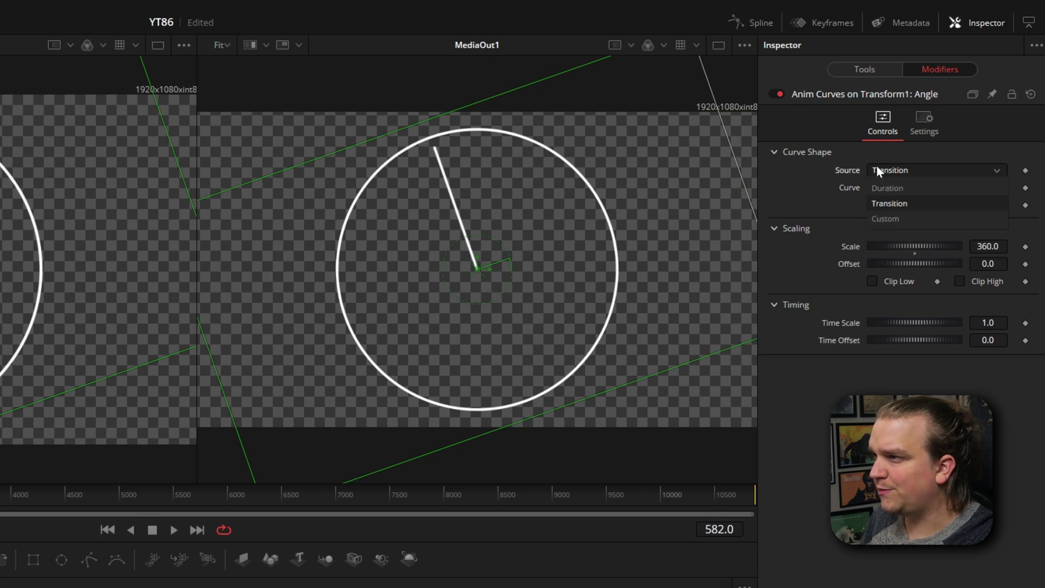
left_click(907, 218)
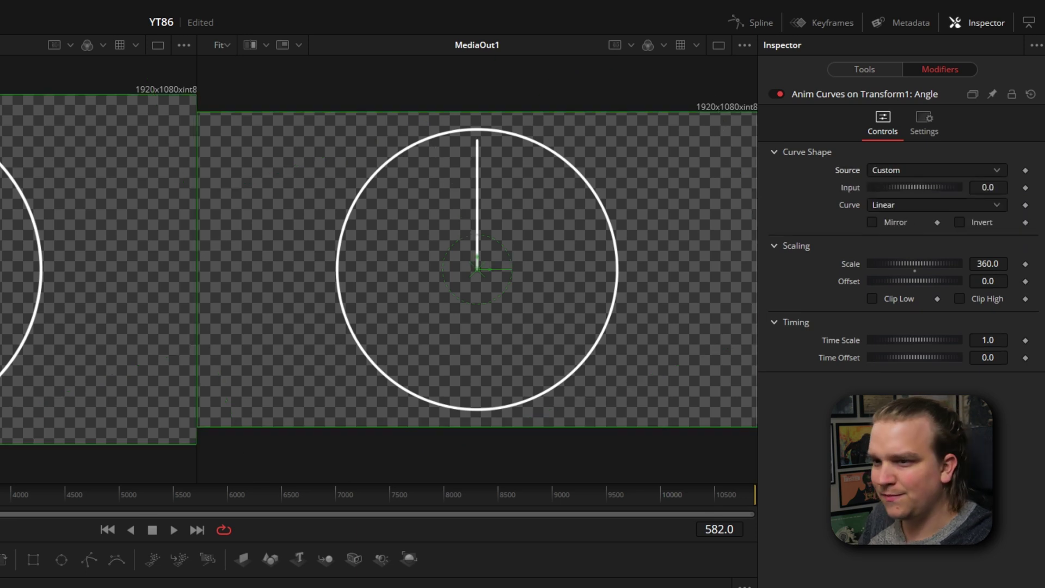
Keyframe the Anim Curves Input at 0.0 on frame 0 and add another Input keyframe at frame 60.
key("ctrl+Left")
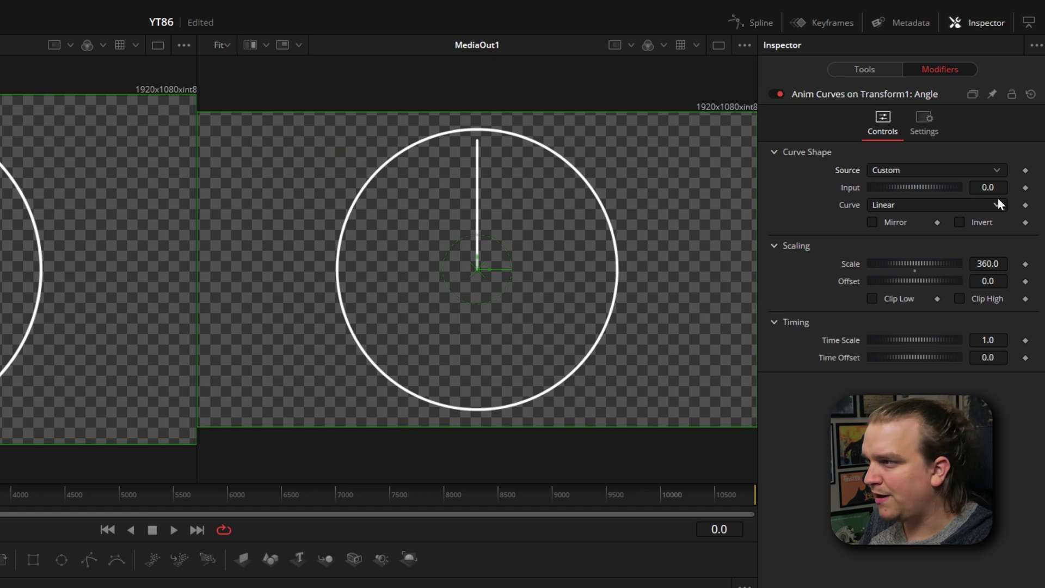
left_click(719, 529)
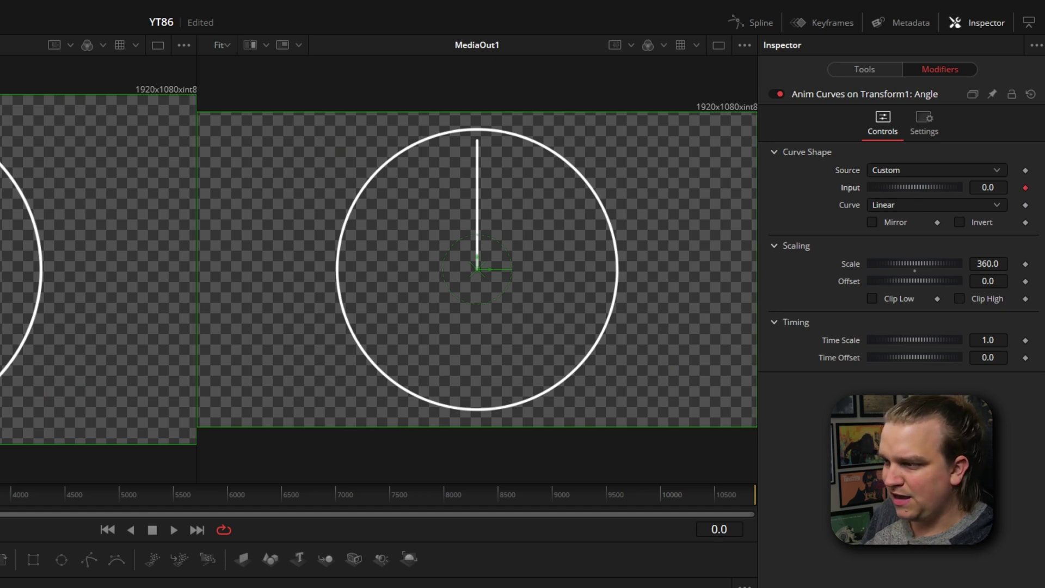
type("60")
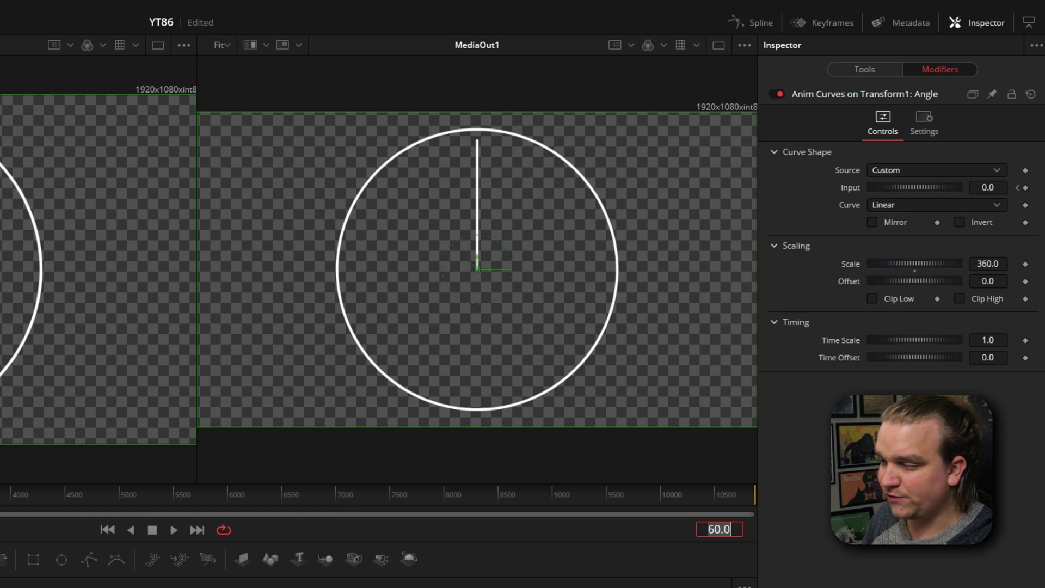
key("Return")
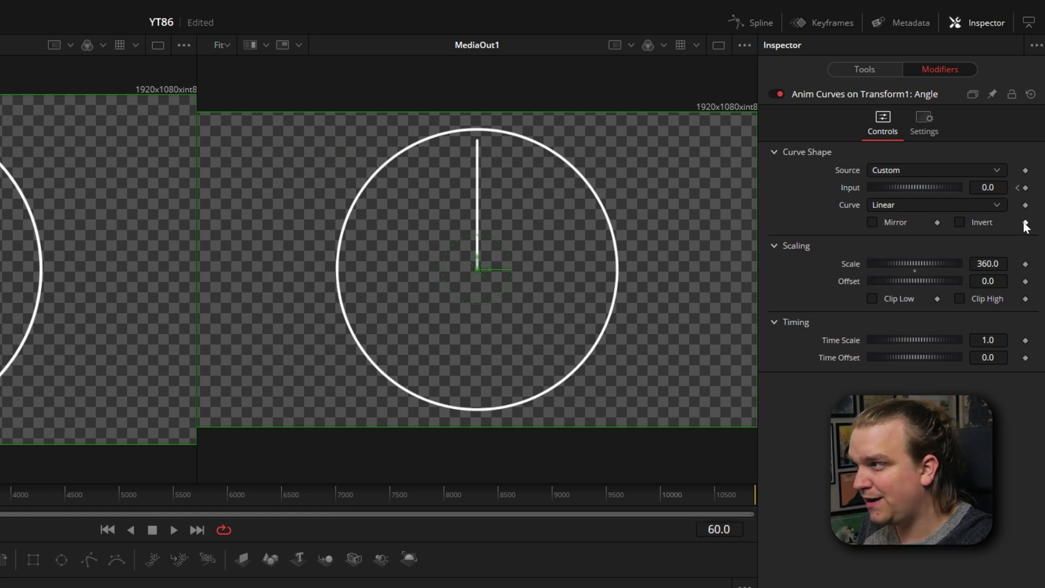
left_click(1026, 188)
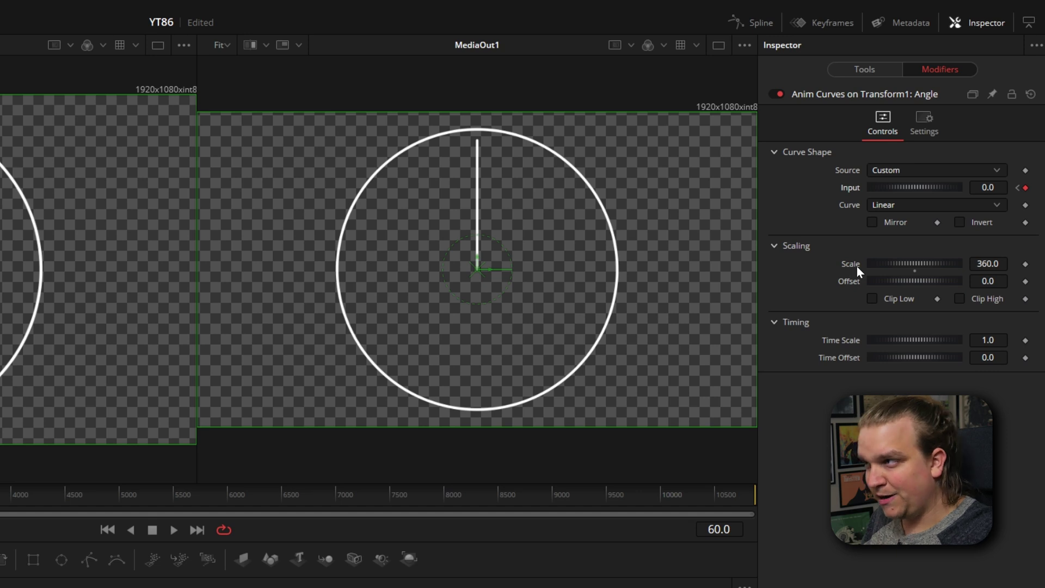
Set the Anim Curves Scale to -1.
left_click(988, 263)
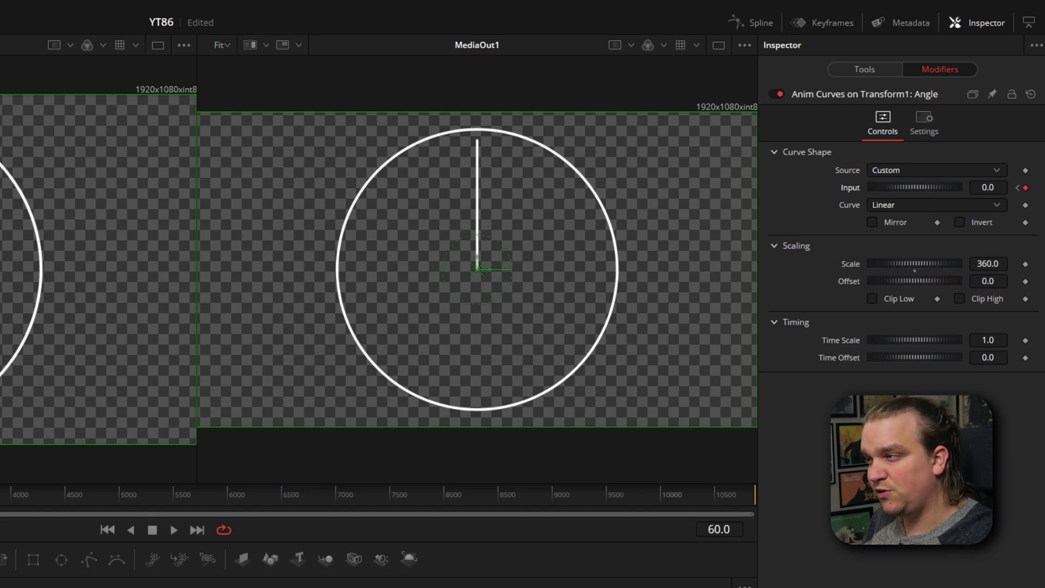
type("-1")
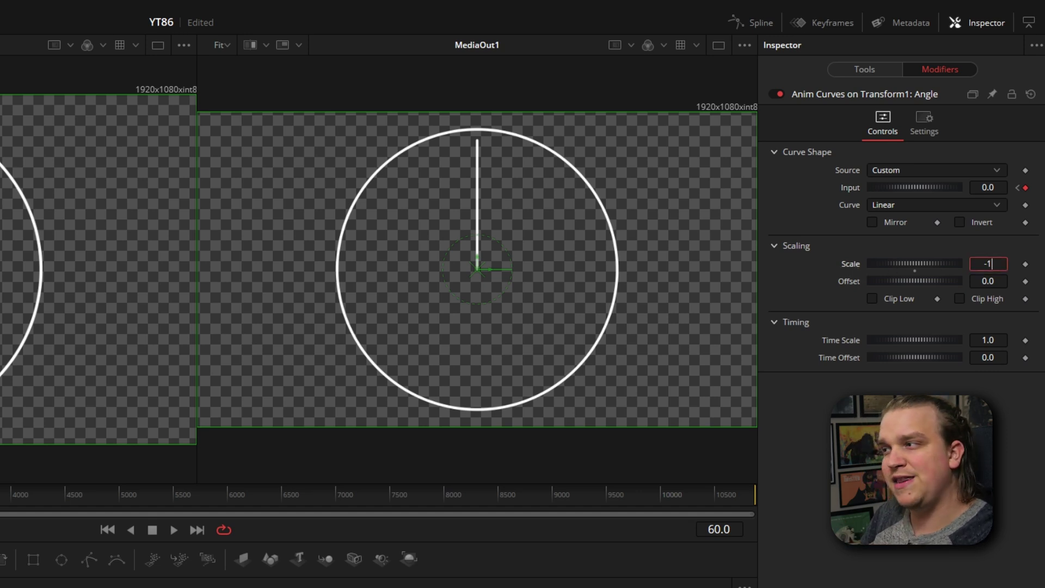
key("Return")
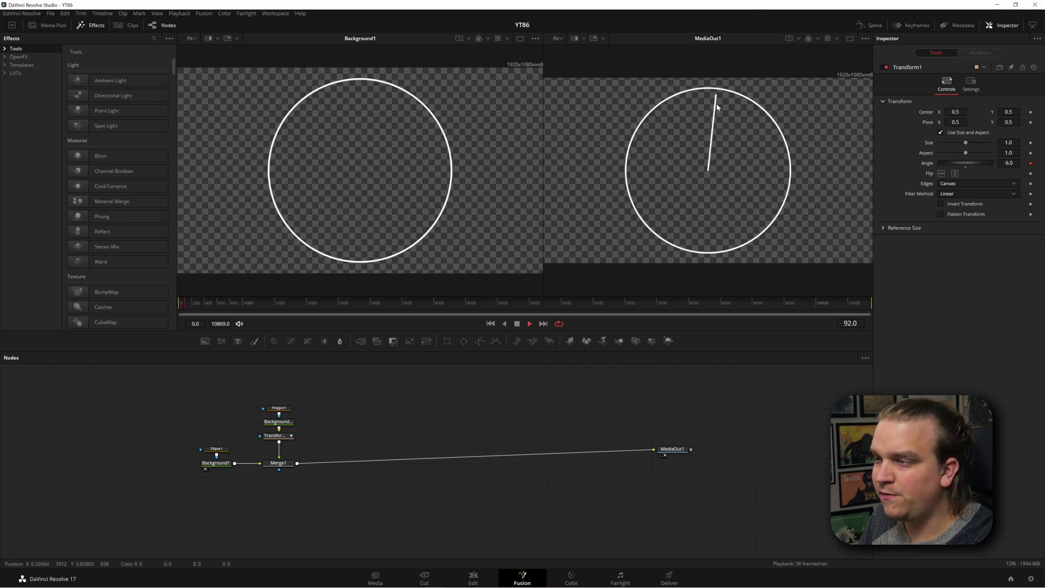
Extend Transform1's Input curve in the Spline editor with Set Relative, and scrub the timeline to check the hand's rotation.
left_click(279, 437)
left_click(869, 26)
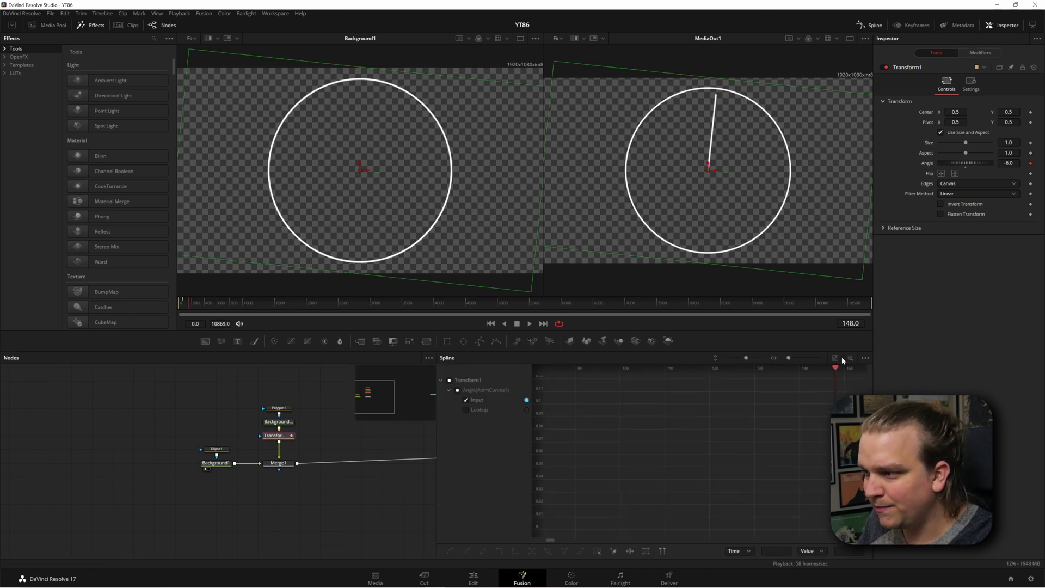
scroll(793, 470, "down", 4)
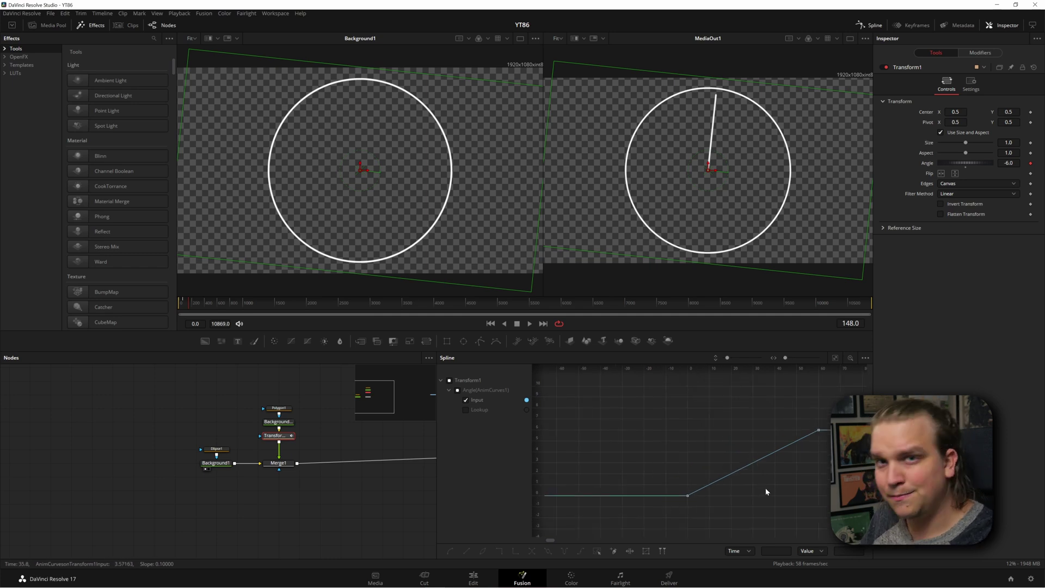
scroll(778, 458, "down", 2)
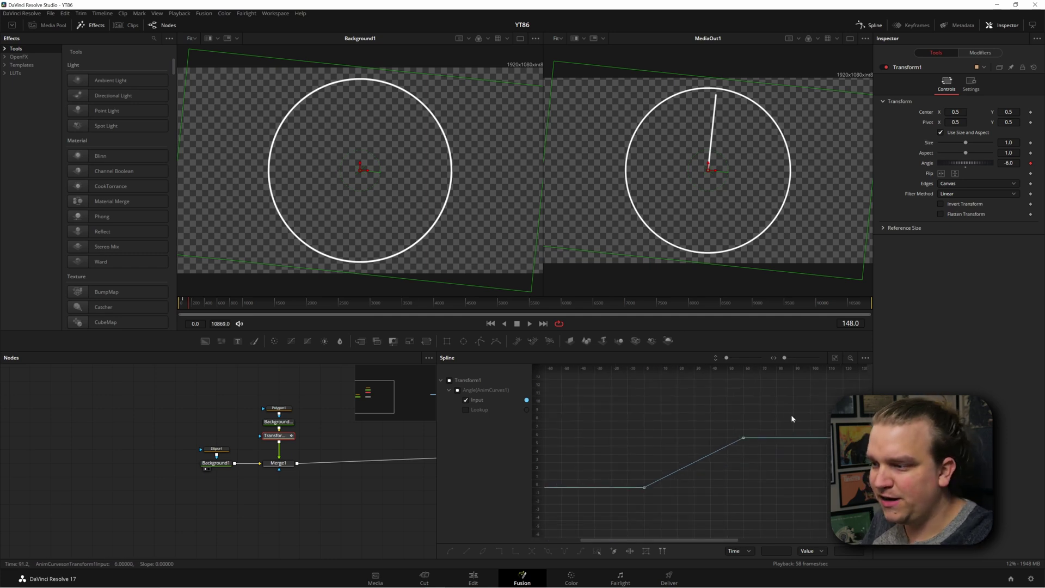
left_click(581, 552)
scroll(691, 498, "down", 3)
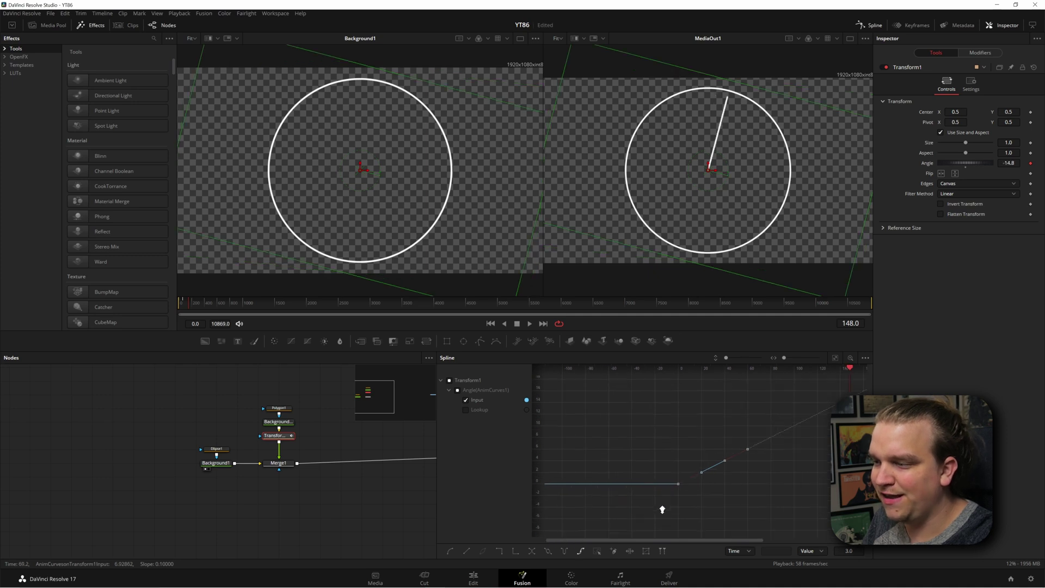
left_click_drag(183, 303, 555, 326)
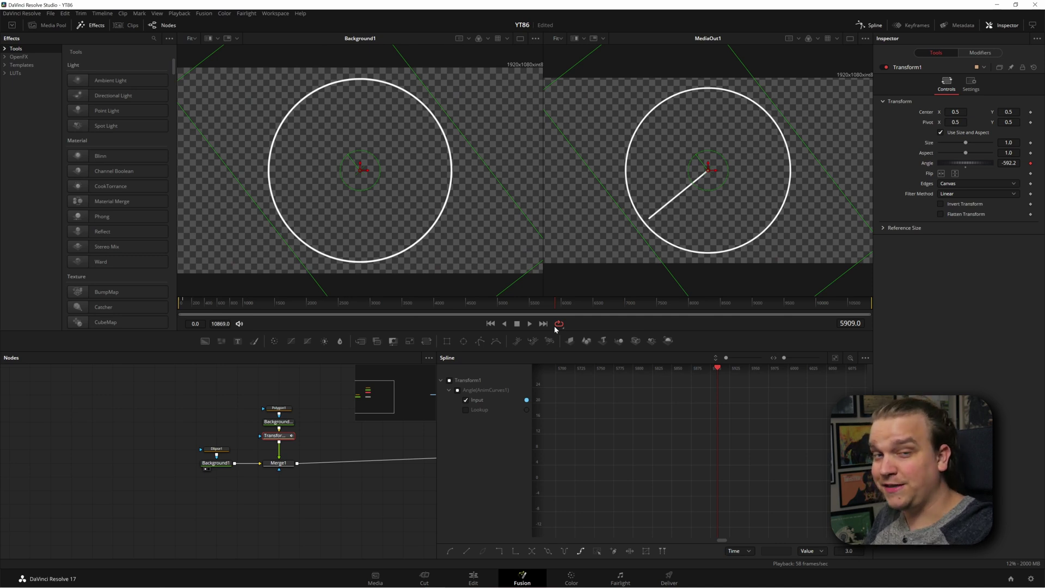
left_click_drag(231, 308, 72, 372)
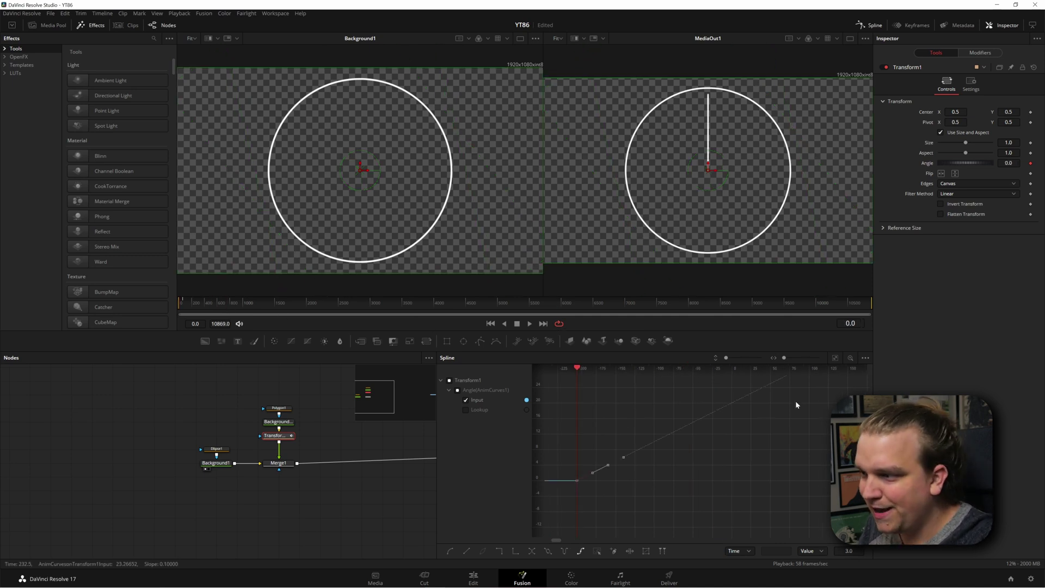
Apply Step In to the Input curve's keyframes and scrub to frame 322 to check the ticking motion.
left_click_drag(632, 493, 517, 427)
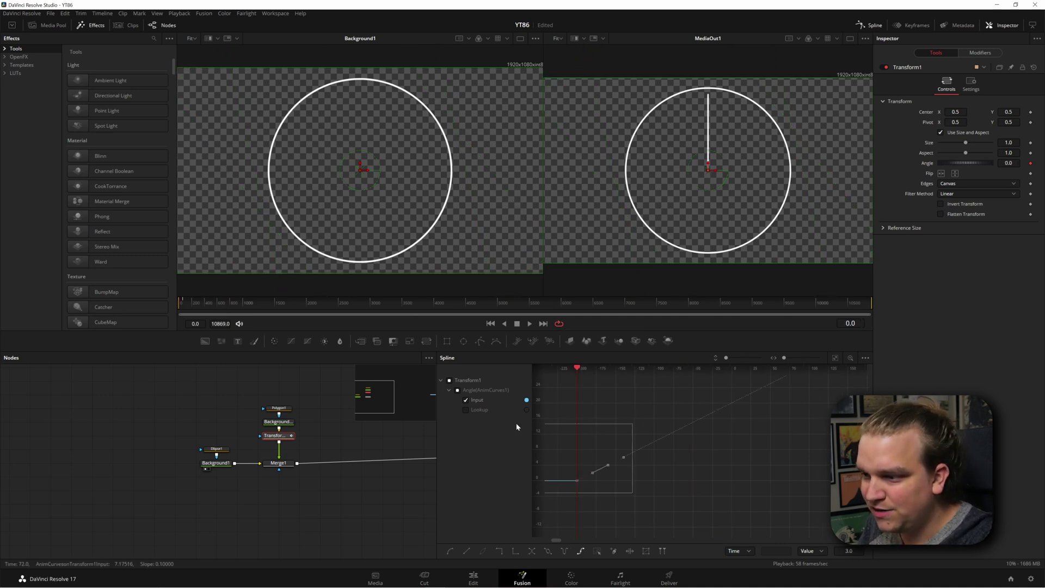
left_click(499, 553)
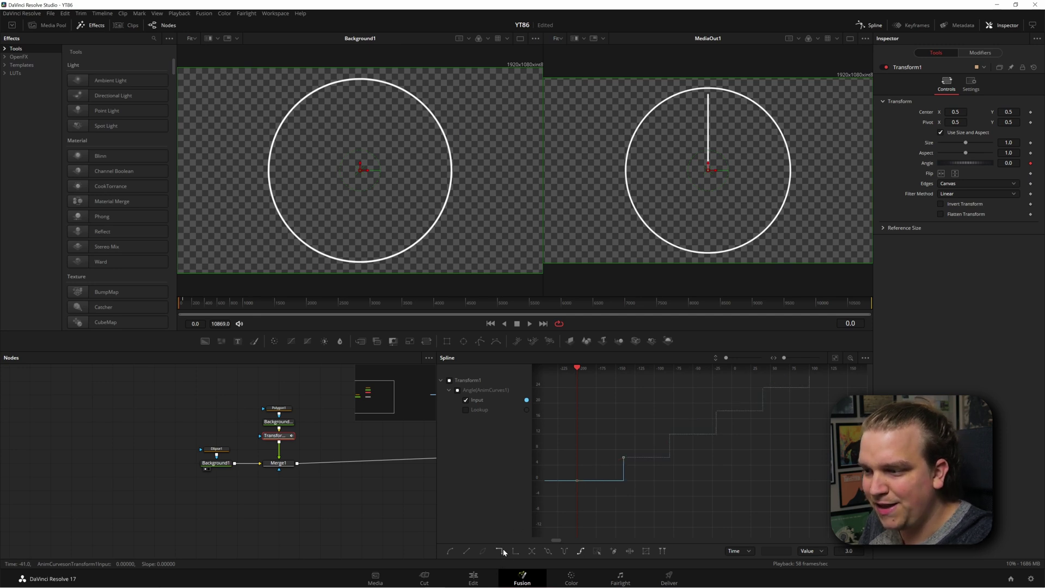
left_click_drag(601, 409, 826, 496)
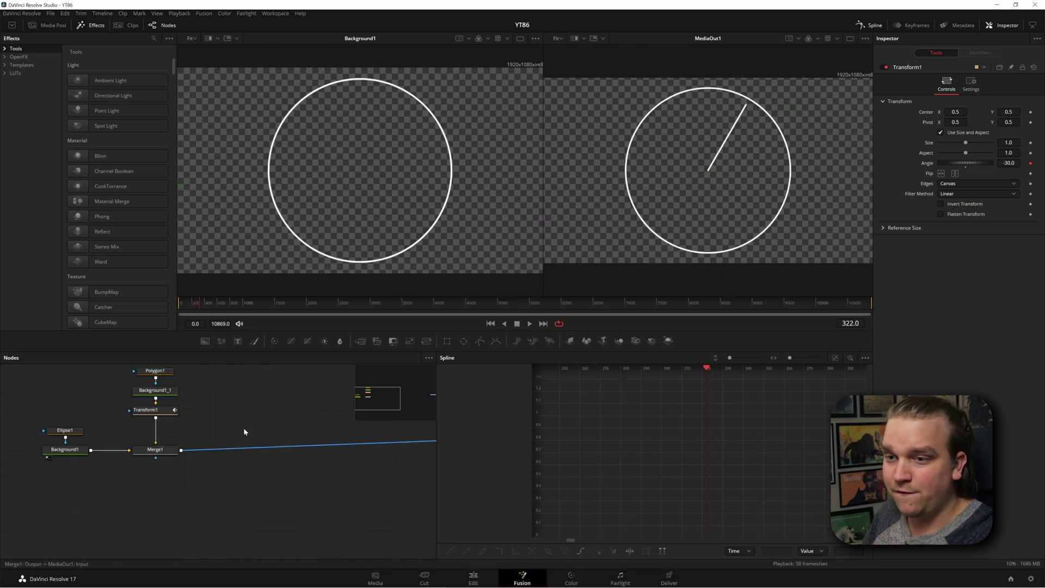
Duplicate the hand's Polygon1, Background1_1, Transform1 and Merge1 nodes and insert the copied merge after Merge1.
scroll(243, 432, "up", 2)
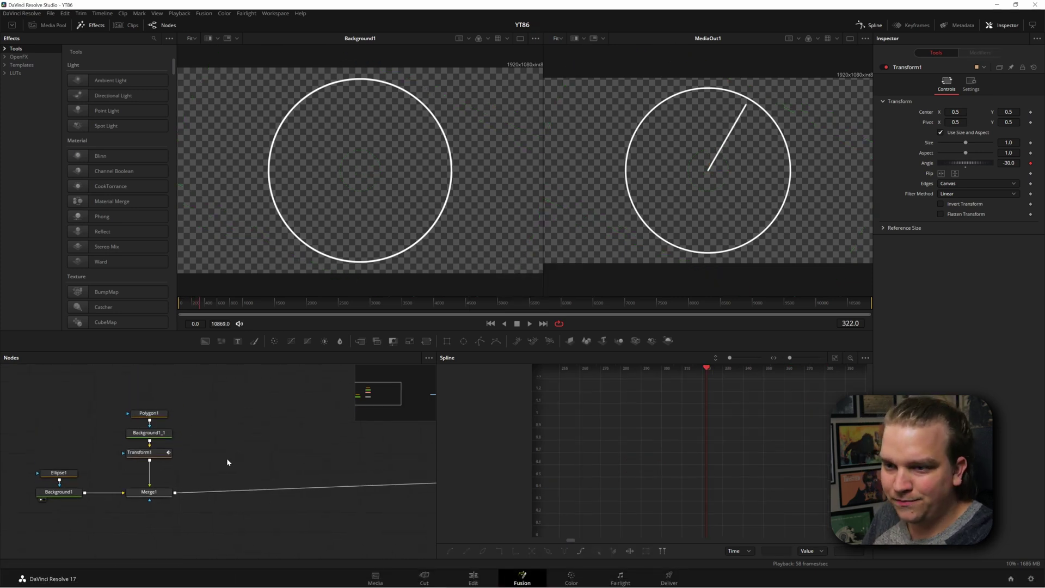
left_click_drag(226, 532, 143, 380)
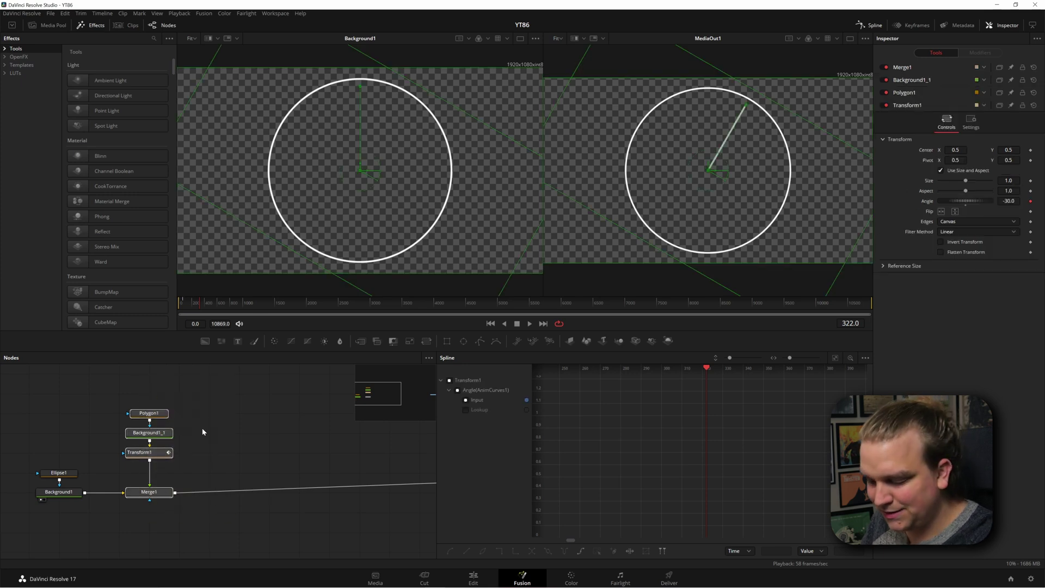
key("ctrl+c")
key("ctrl+v")
left_click_drag(244, 516, 240, 494)
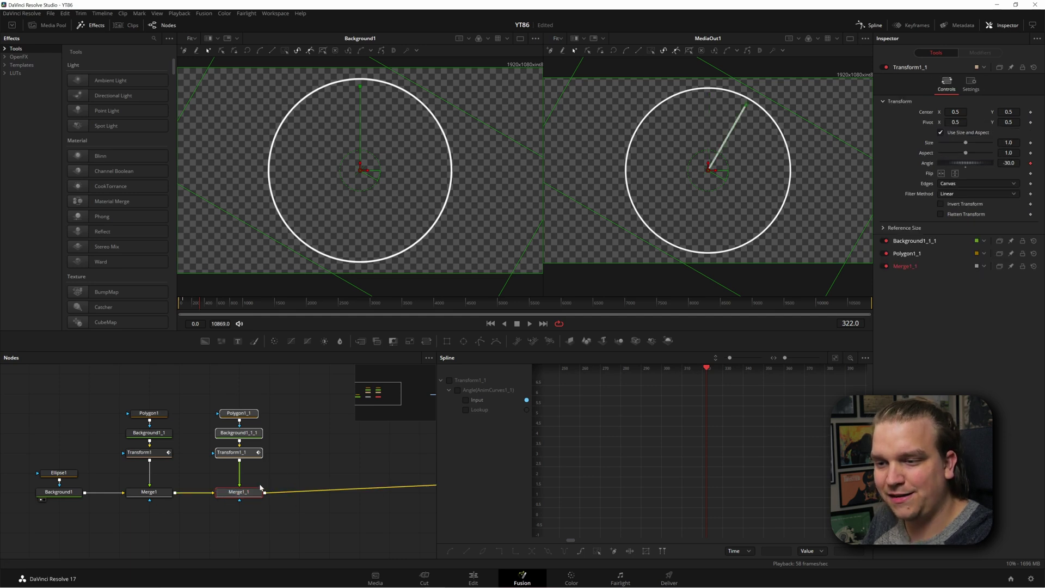
left_click(292, 474)
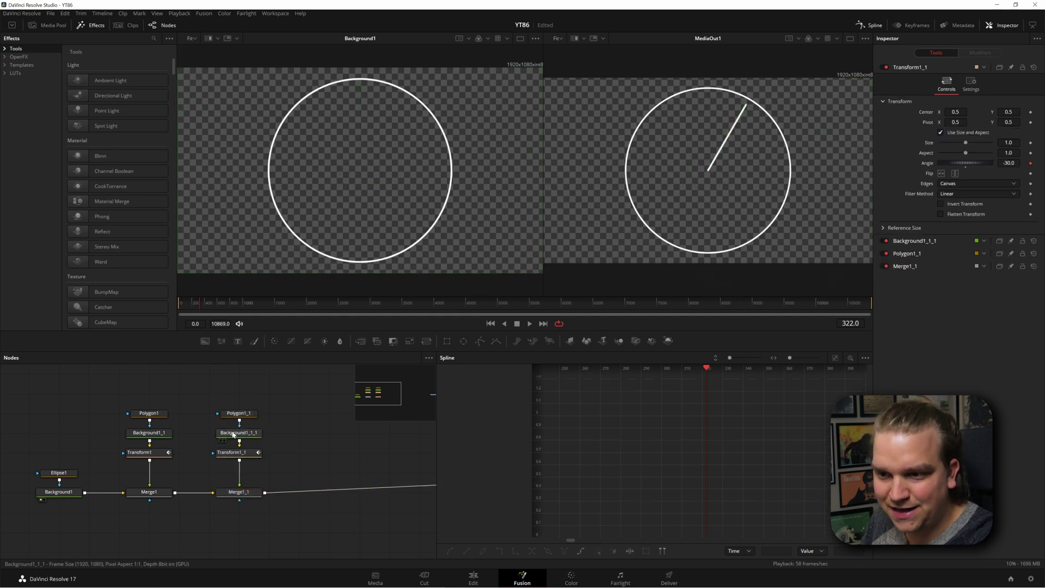
Rename the first hand's Background1_1 node as Seconds and the copied hand's Background1_1_1 node as Minutes.
left_click(145, 434)
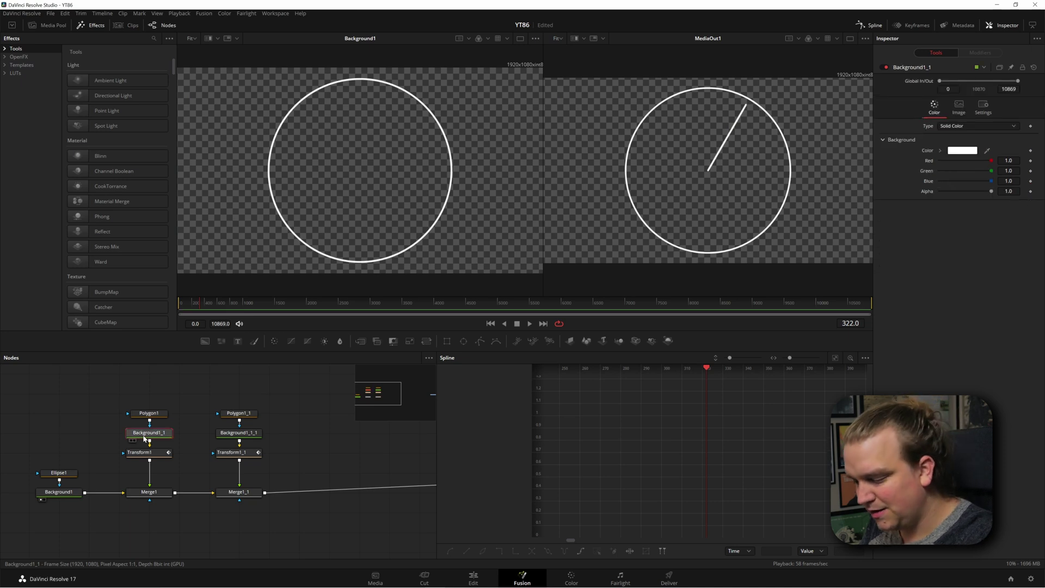
key("F2")
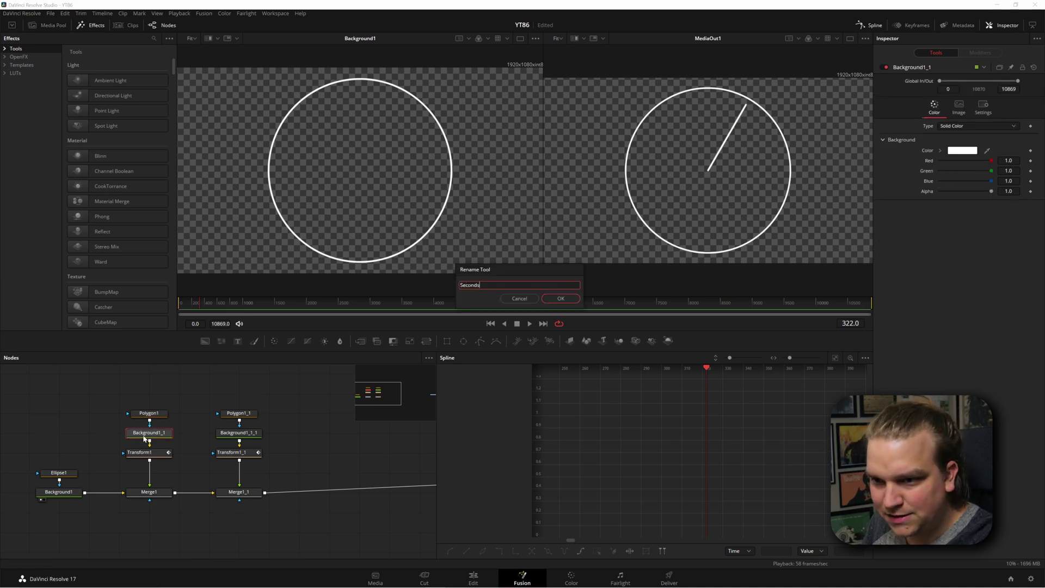
key("Return")
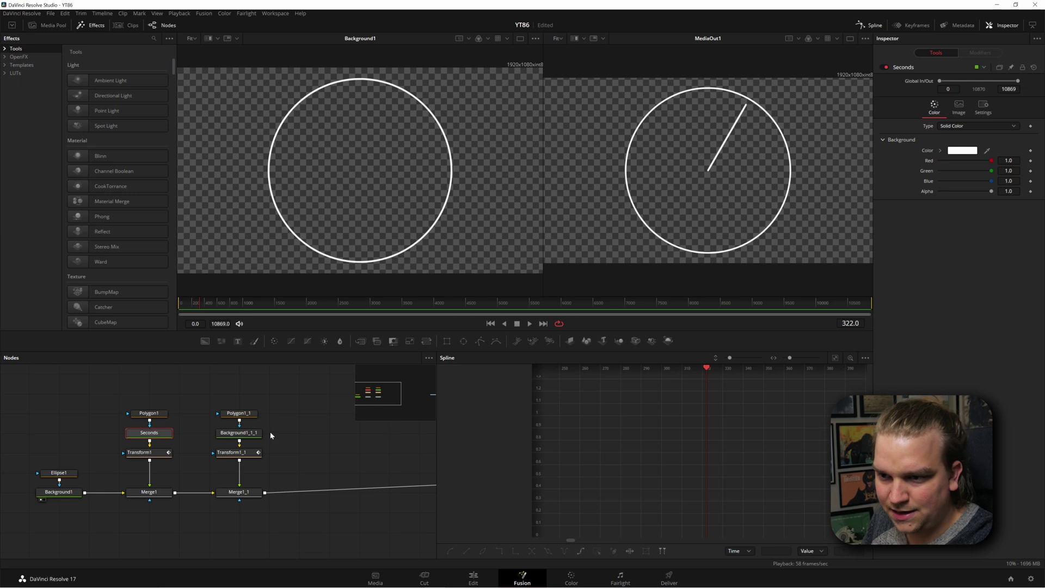
key("F2")
type("Minute")
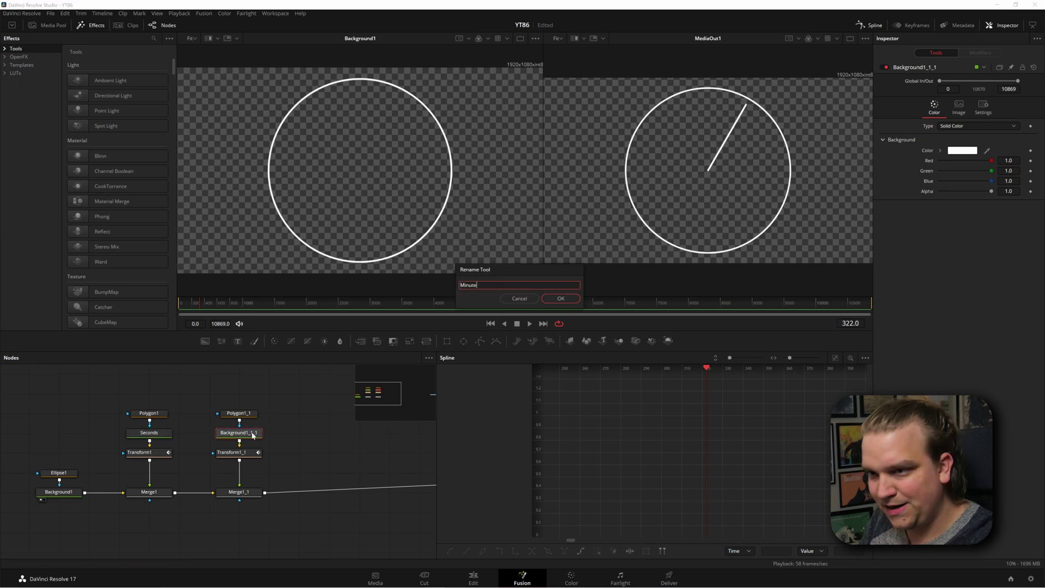
type("s")
key("Return")
Duplicate the Minutes hand's polygon, background, transform and merge nodes for a third hand, and name its background Hours.
left_click_drag(288, 392, 236, 532)
key("ctrl+c")
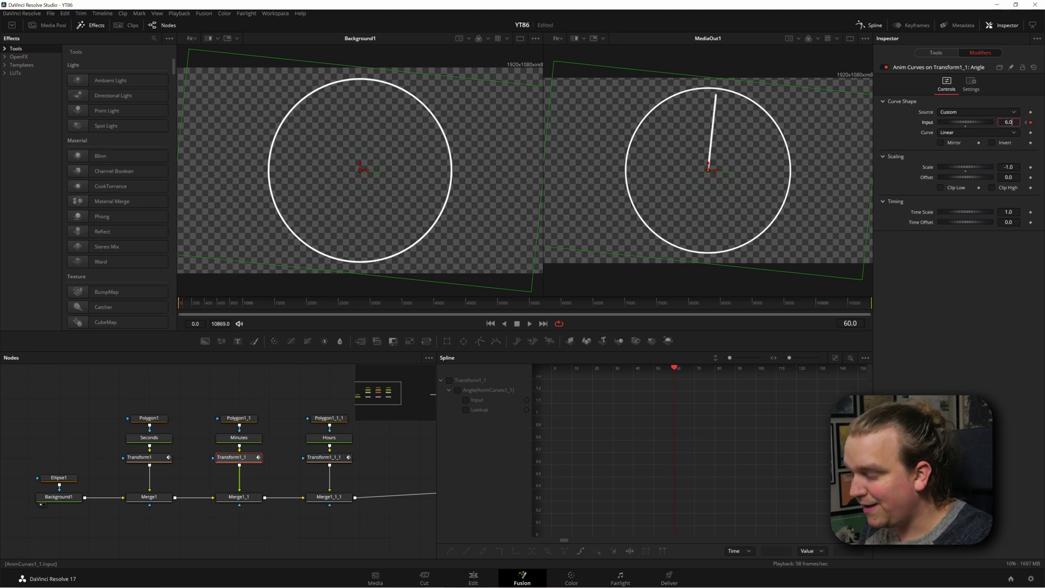
At frame 60, reduce the Anim Curves Input for the minute hand and set the hour hand's Input to 0.1/12.
key("Return")
left_click(286, 442)
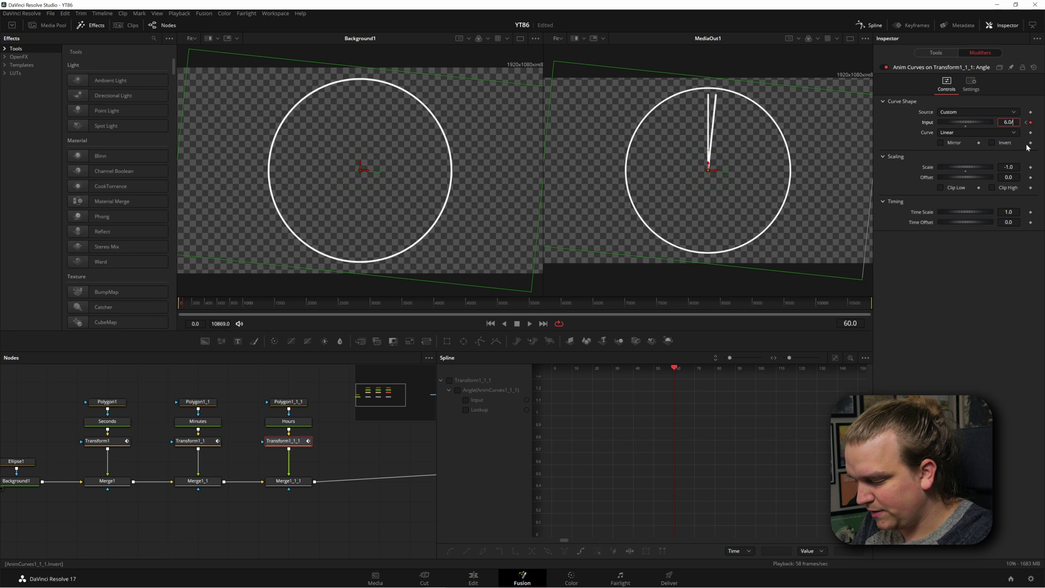
key("Tab")
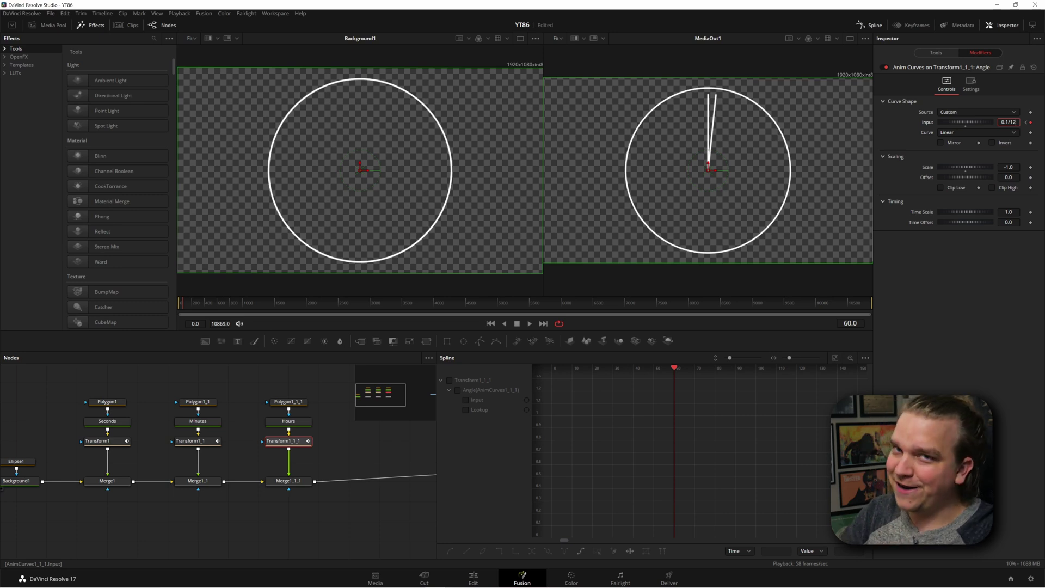
key("Return")
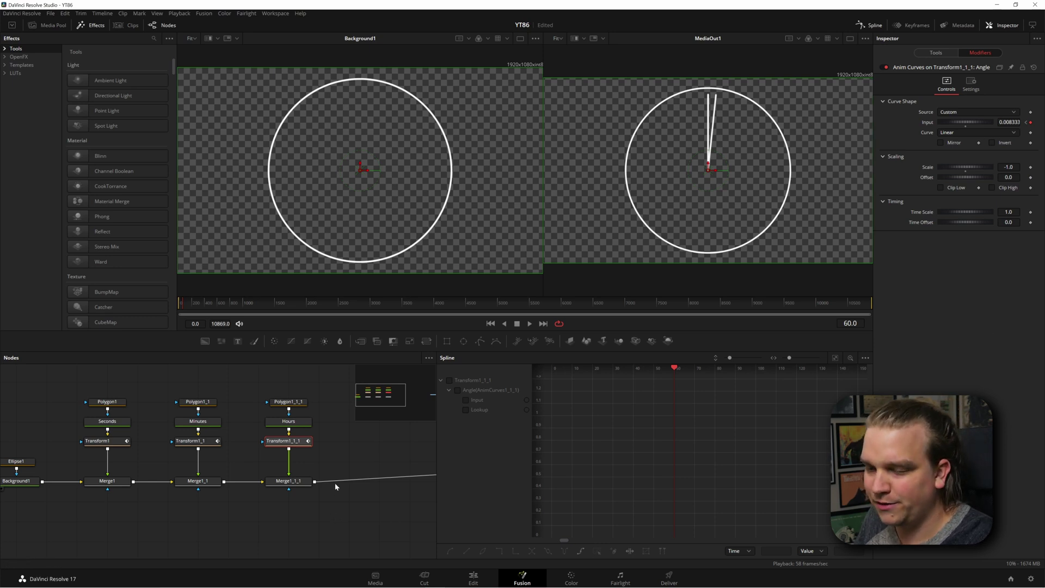
Scrub to frame 7383 and make the minute hand's Transform1_1 Input keyframes linear in the Spline editor.
left_click_drag(185, 303, 667, 319)
left_click(206, 446)
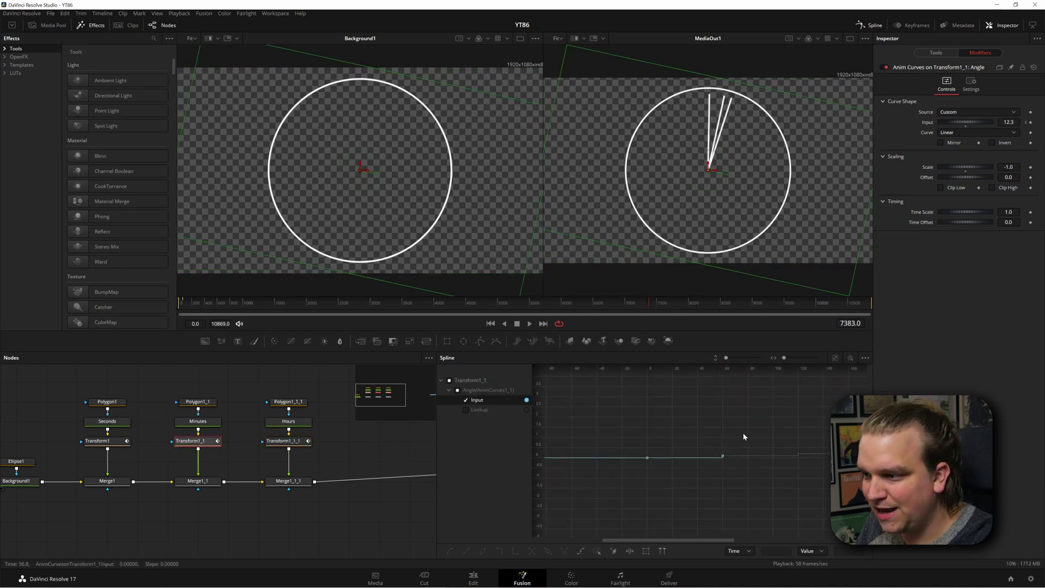
left_click(466, 551)
Make the hour hand's Transform1_1_1 Input keyframes linear in the Spline editor, and scrub the timeline to check the hands.
left_click(283, 441)
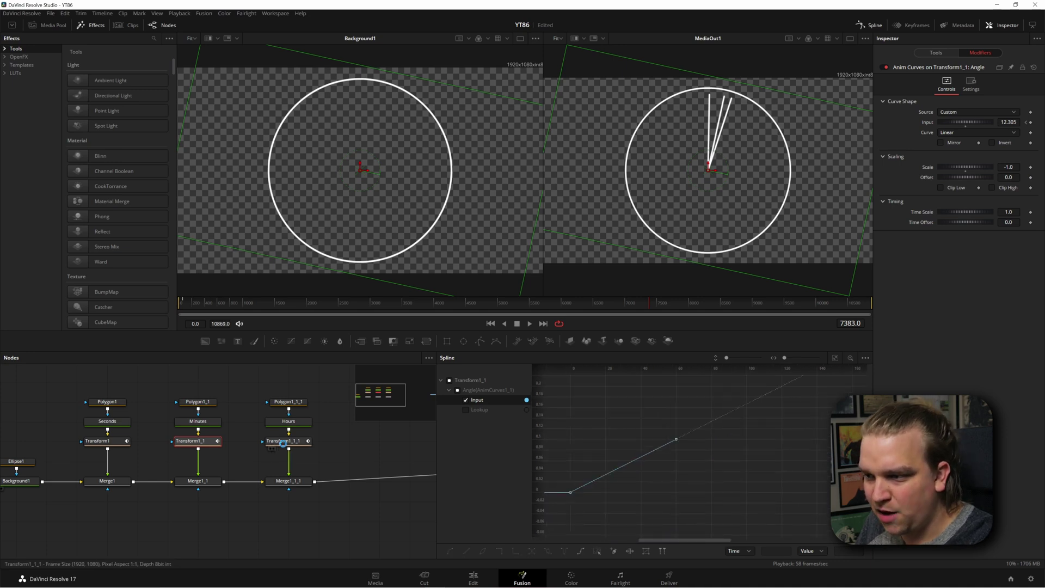
left_click_drag(787, 417, 544, 435)
left_click_drag(599, 463, 595, 495)
left_click_drag(704, 492, 726, 460)
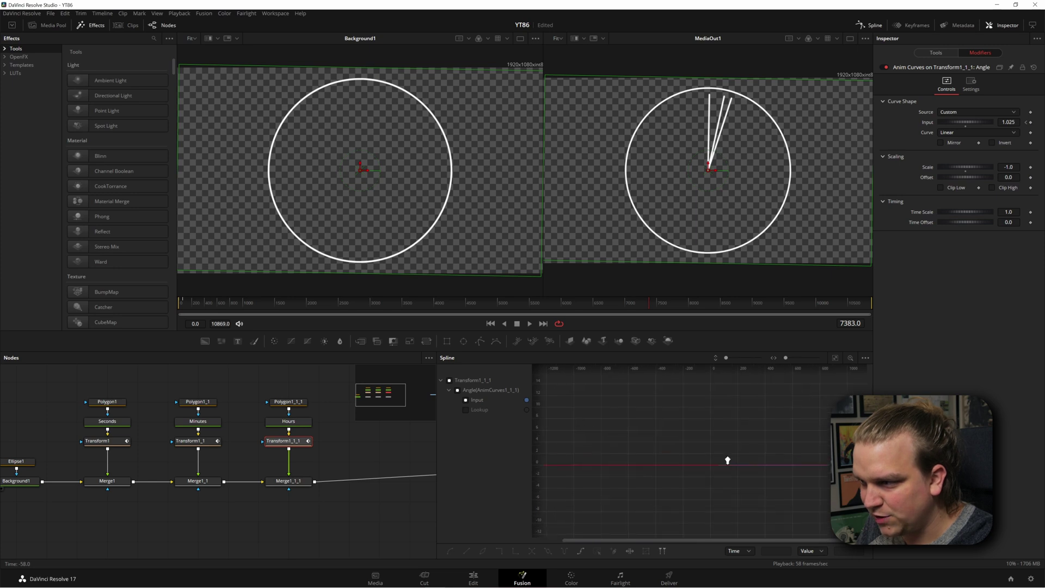
left_click(836, 358)
left_click(835, 358)
left_click_drag(764, 421, 710, 443)
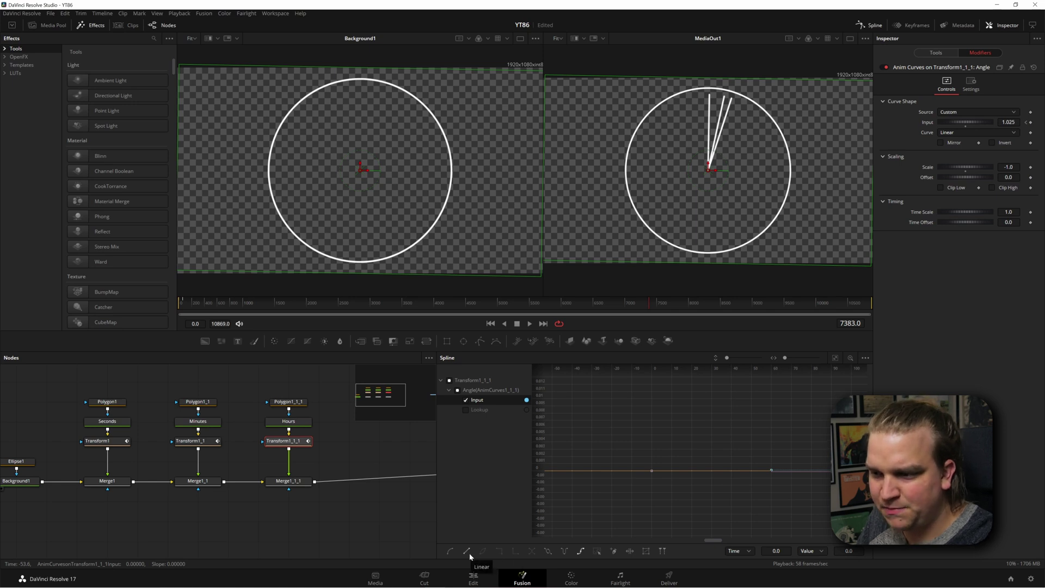
left_click(467, 553)
left_click_drag(784, 490, 662, 490)
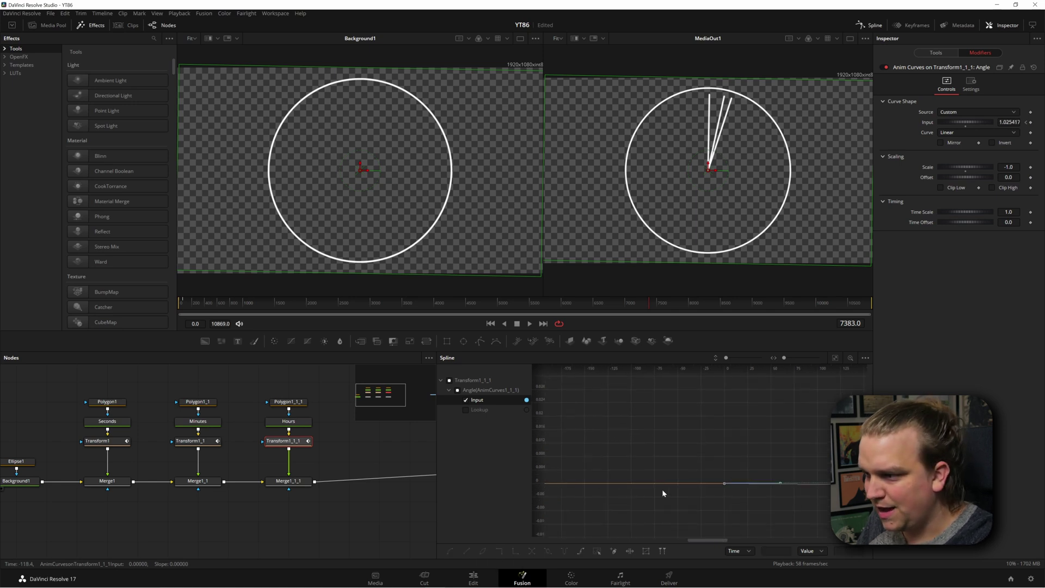
left_click_drag(229, 308, 524, 304)
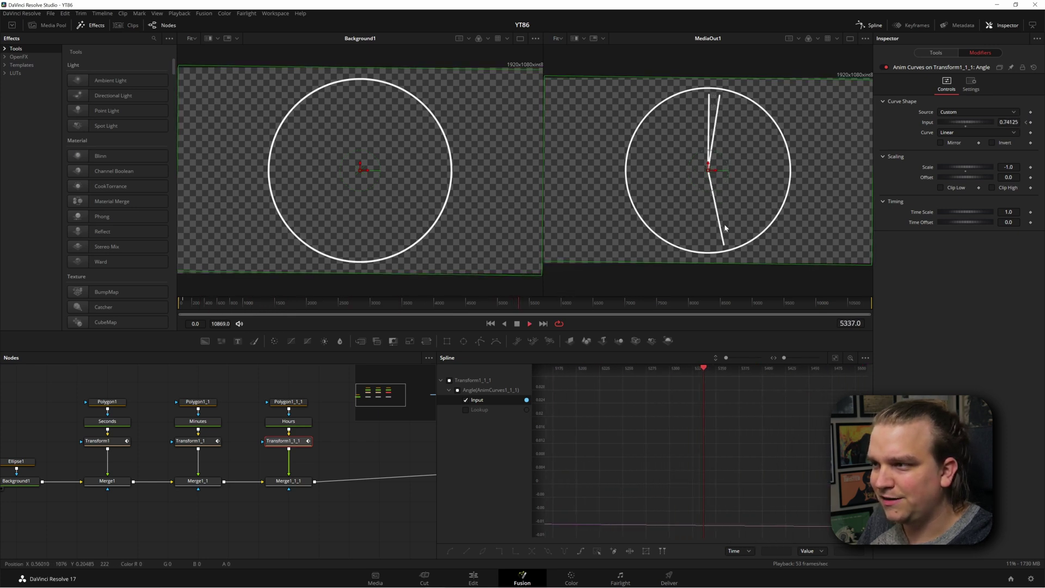
Shorten the hour hand's Polygon1_1_1 to a Length of 0.835 and increase its Border Width.
left_click(383, 449)
scroll(240, 381, "down", 1)
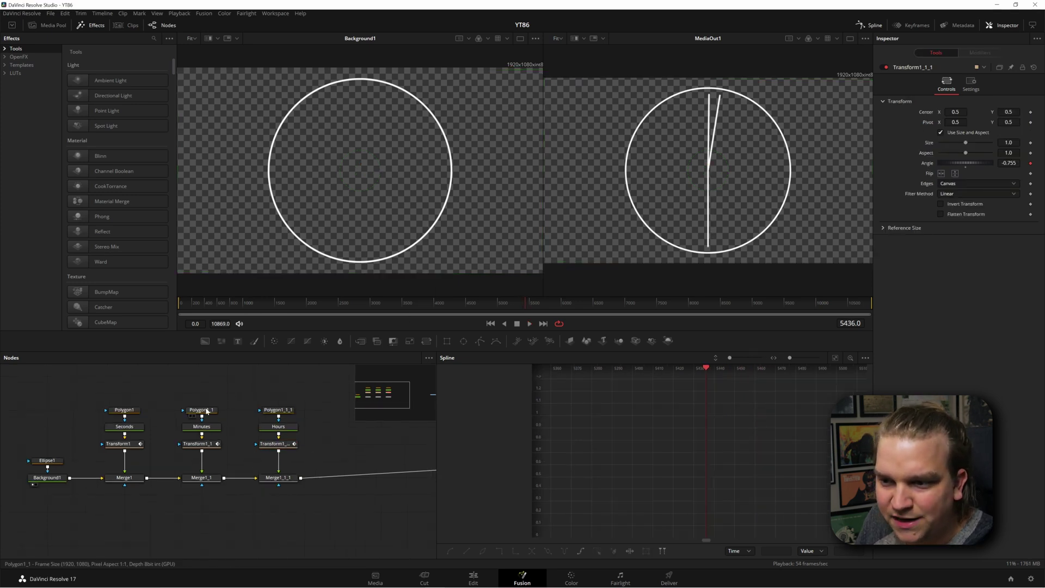
left_click(272, 415)
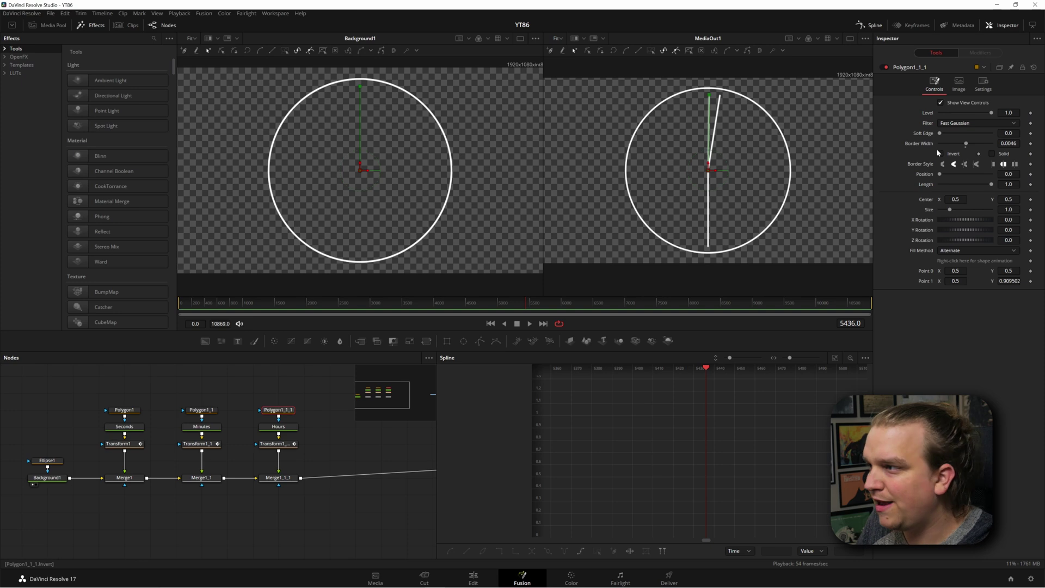
left_click_drag(1008, 184, 1026, 185)
left_click_drag(1009, 143, 1013, 143)
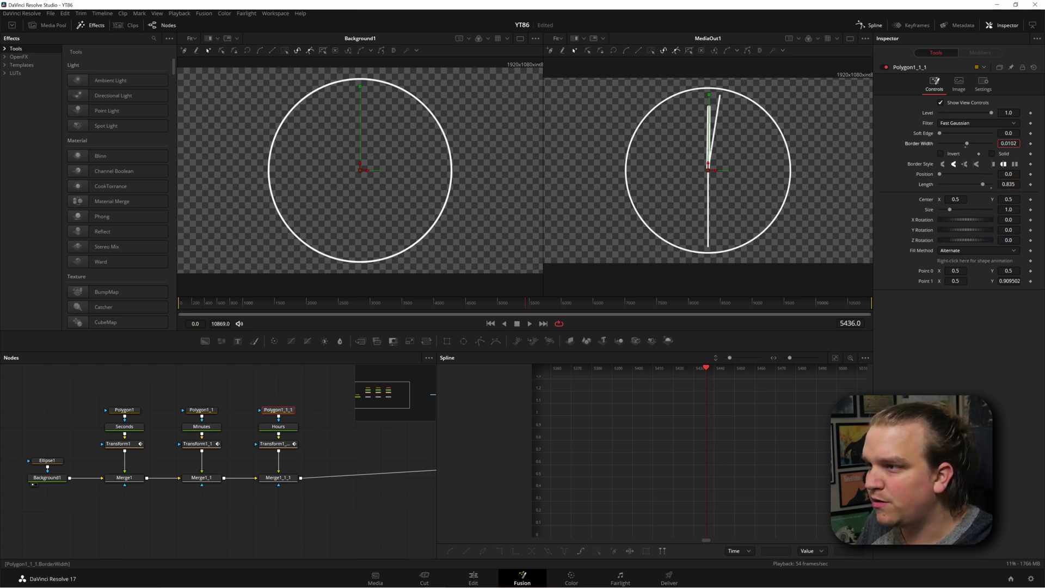
Set the Hours background to dark grey with Red, Green and Blue at 0.331.
left_click(278, 427)
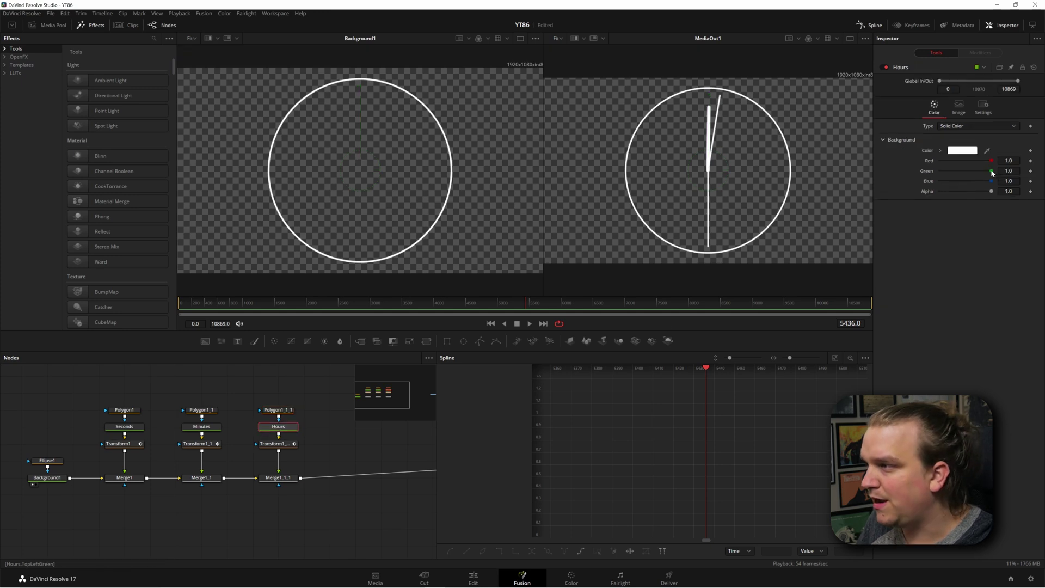
left_click_drag(992, 173, 966, 175)
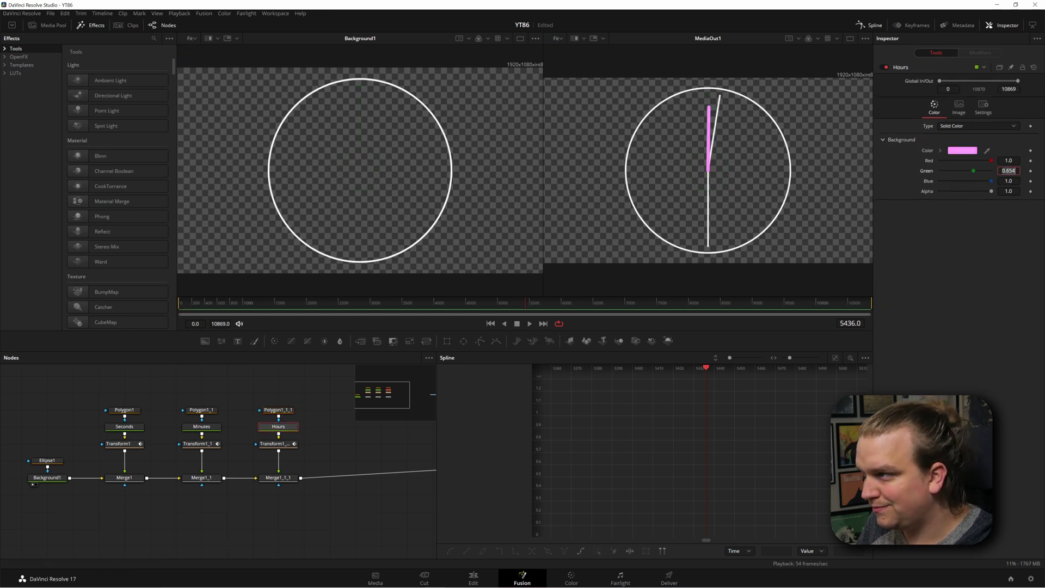
key("ctrl+v")
double_click(1009, 181)
key("ctrl+v")
left_click(993, 290)
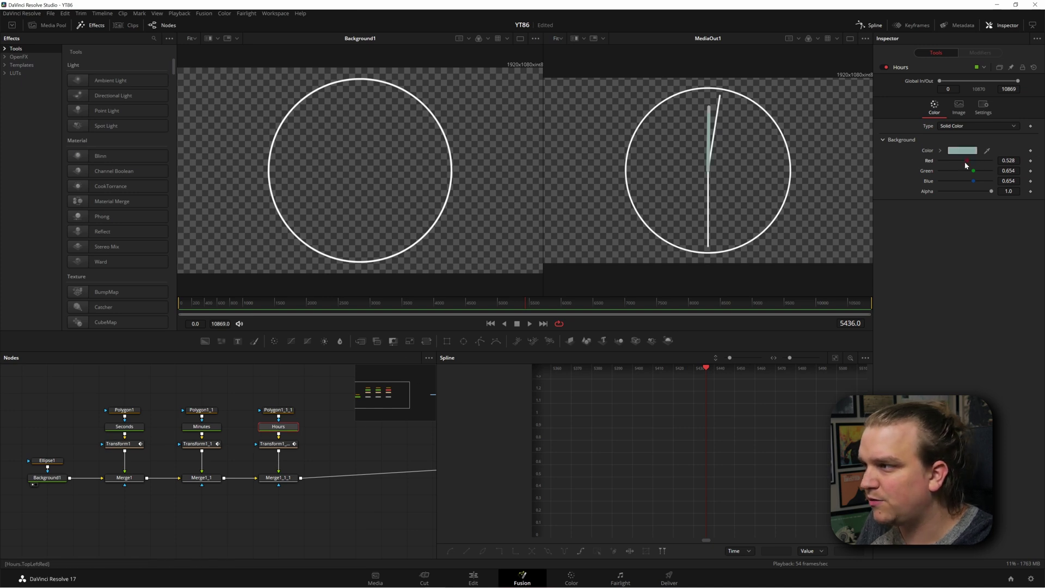
left_click_drag(967, 165, 957, 161)
type("0.331")
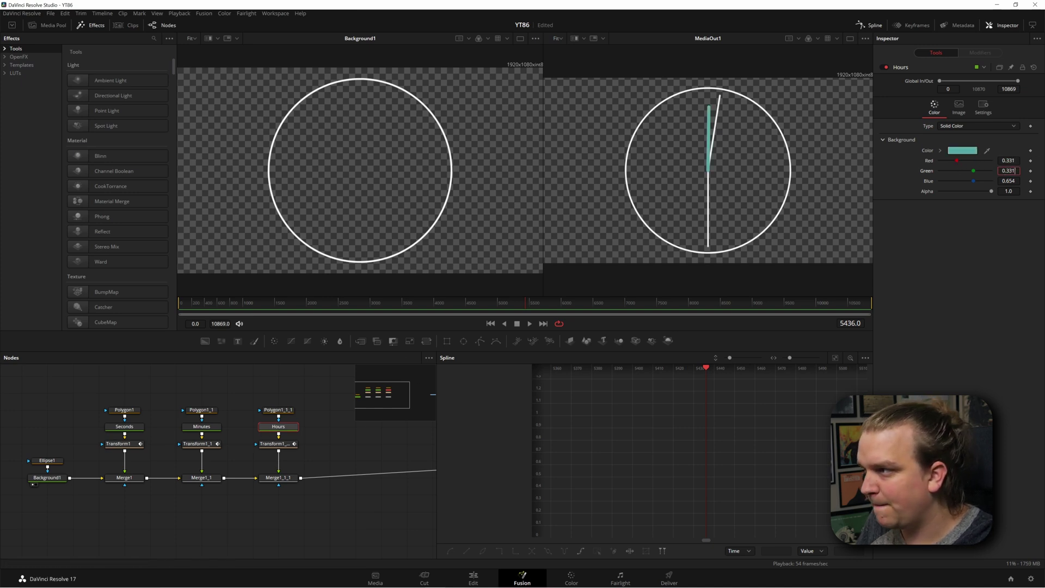
key("Tab")
type("0.331")
key("Return")
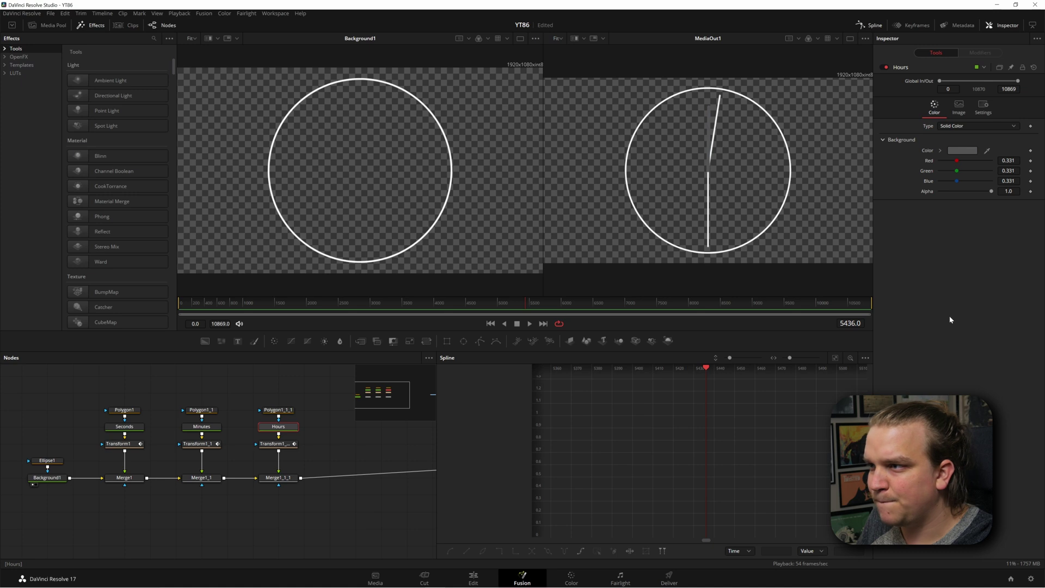
Tint the Minutes background light purple with Red and Green at 0.622, and scrub to frame 7838 to check the hands.
left_click(202, 426)
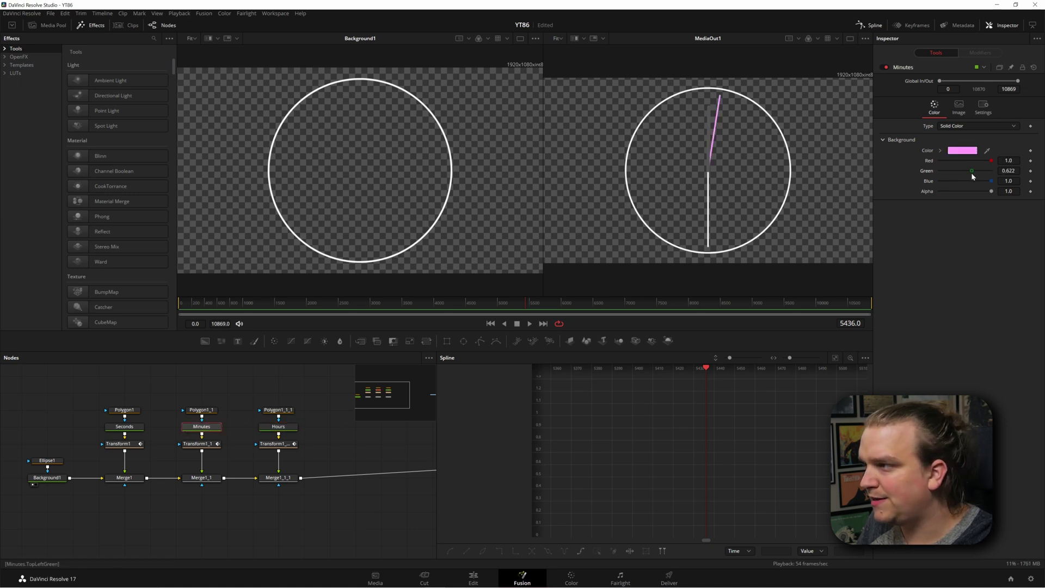
left_click_drag(990, 161, 975, 166)
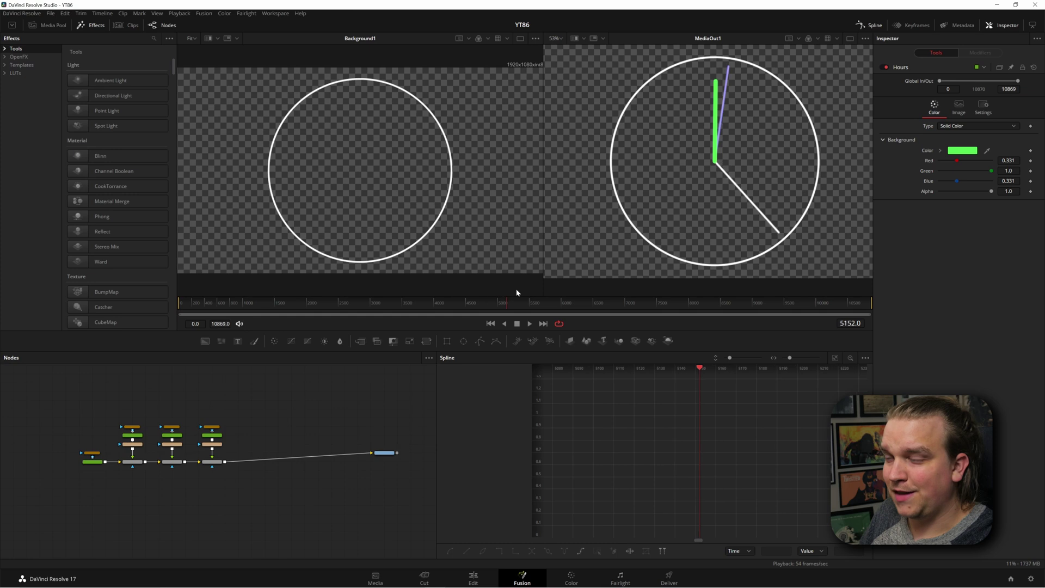
left_click_drag(516, 293, 679, 297)
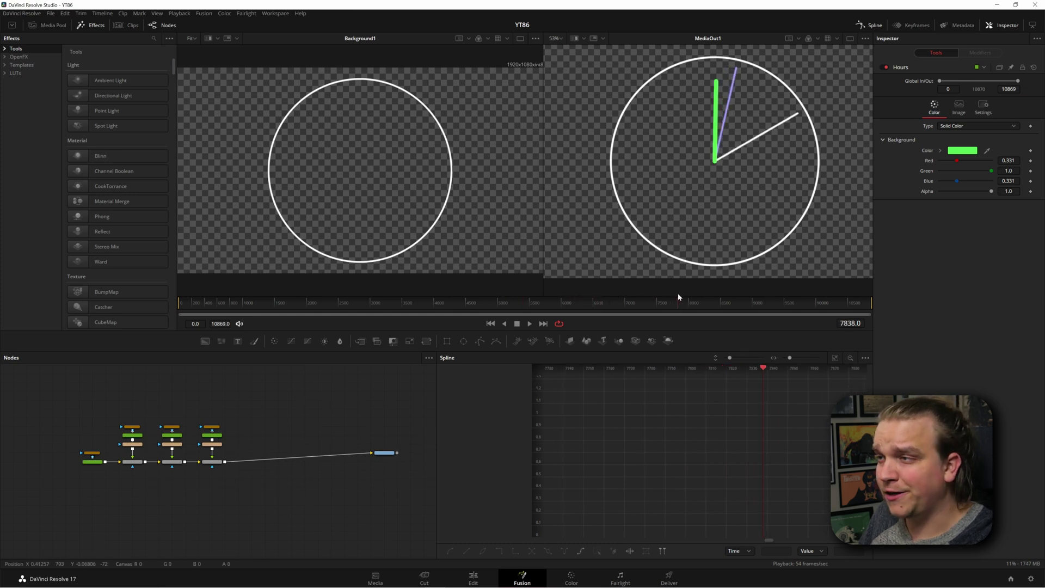
Switch to the Edit page and extend the Fusion Composition clip on Video 1 to about 03:14:32.
left_click(473, 577)
scroll(492, 457, "right", 4)
left_click_drag(518, 488, 711, 489)
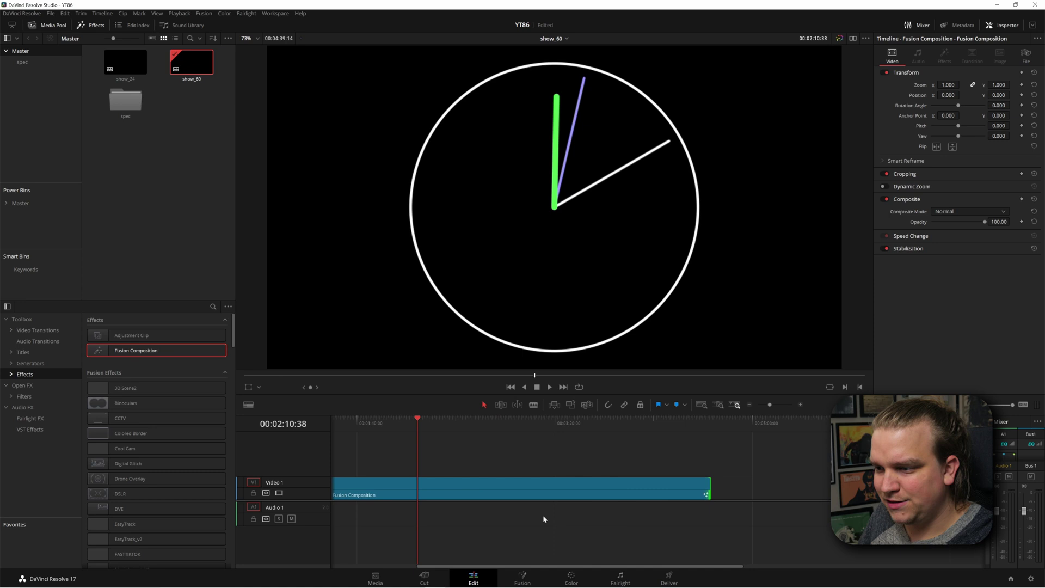
scroll(543, 519, "right", 5)
scroll(504, 523, "down", 7)
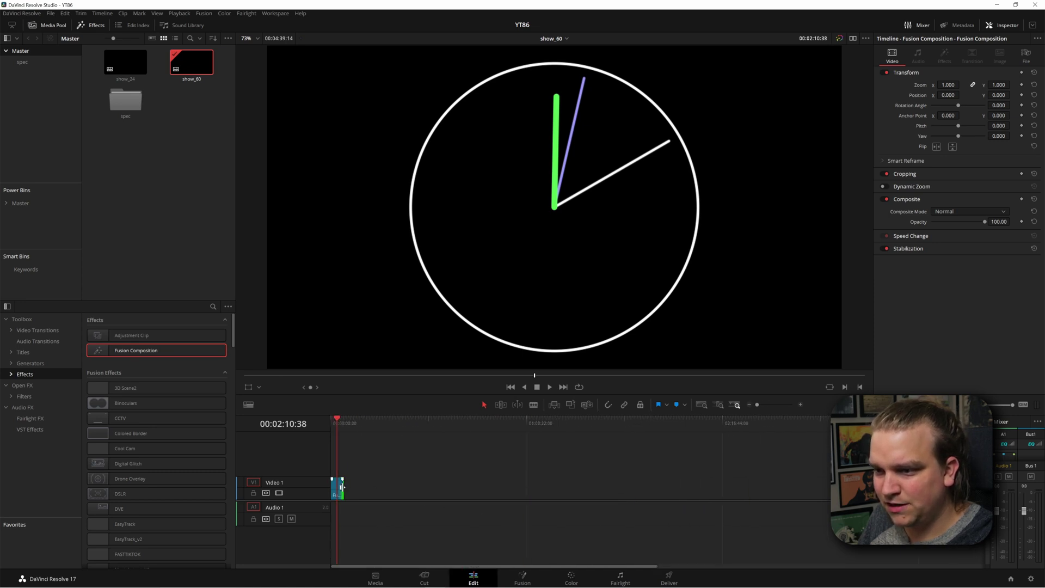
left_click_drag(341, 486, 872, 486)
Scrub through the extended clip and play it back to check how the clock hands move over several hours.
left_click(349, 424)
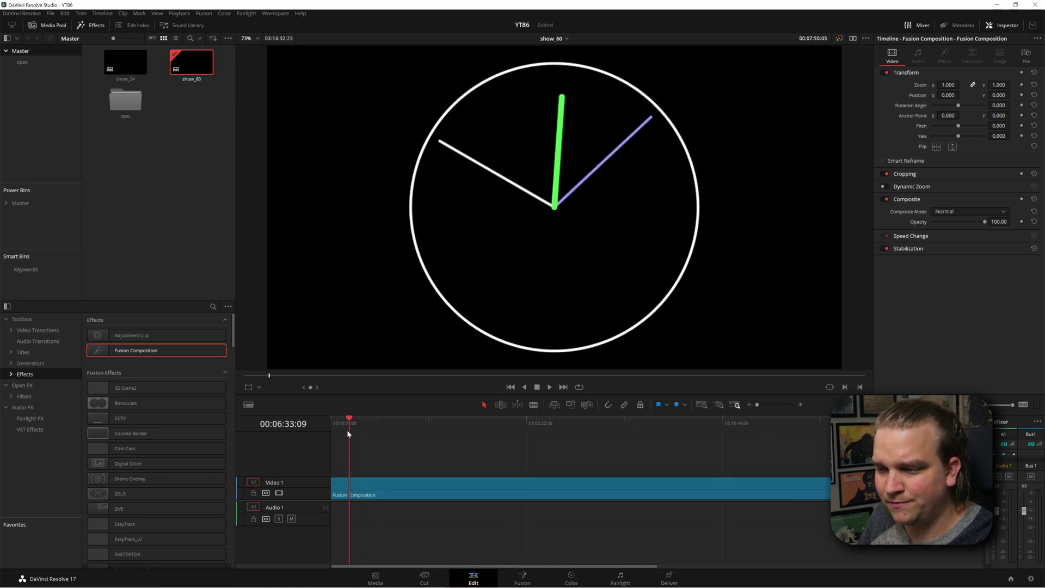
left_click_drag(349, 434, 887, 452)
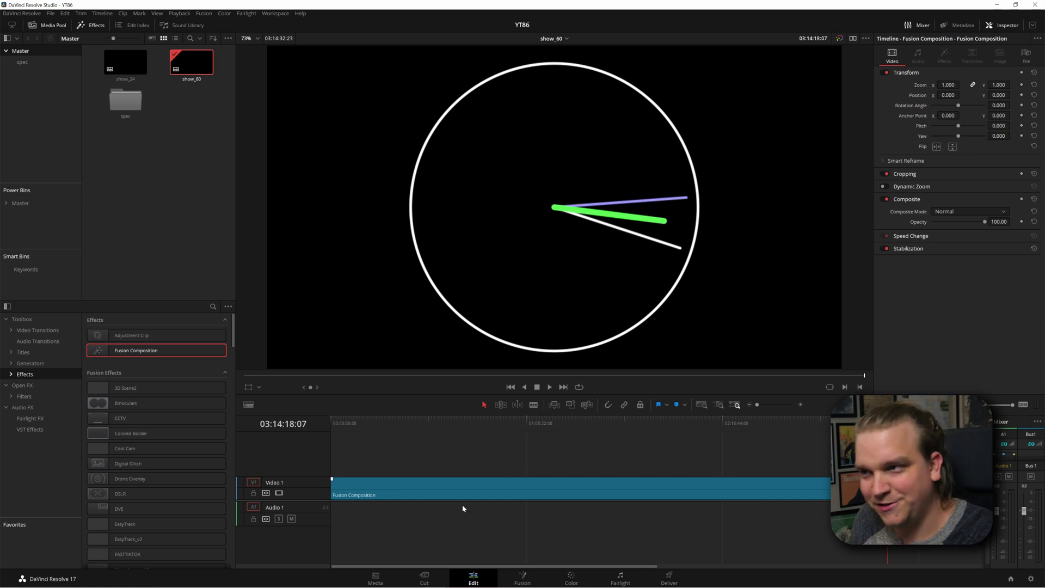
left_click_drag(601, 413, 439, 448)
key("space")
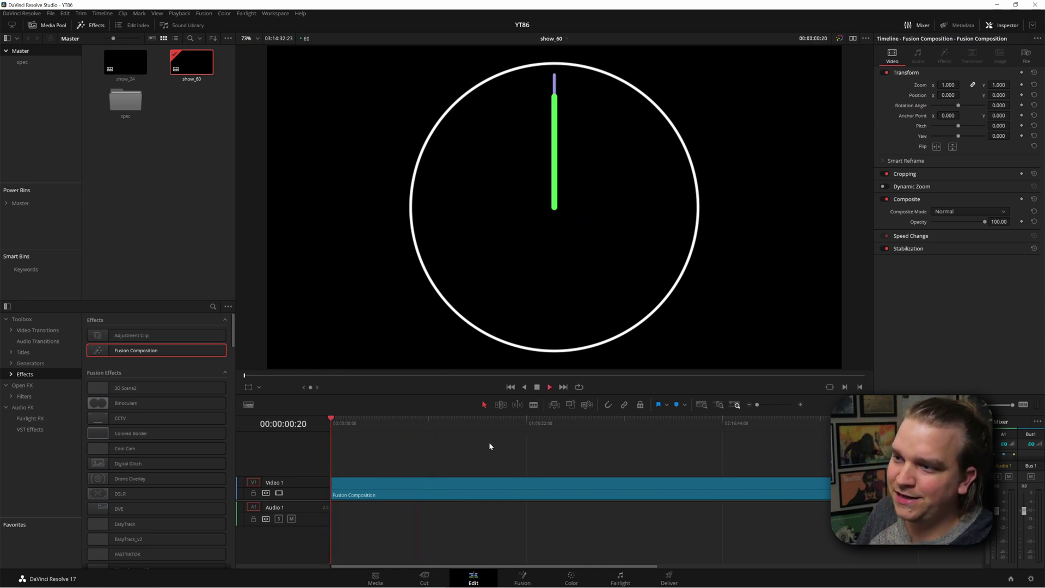
left_click(495, 424)
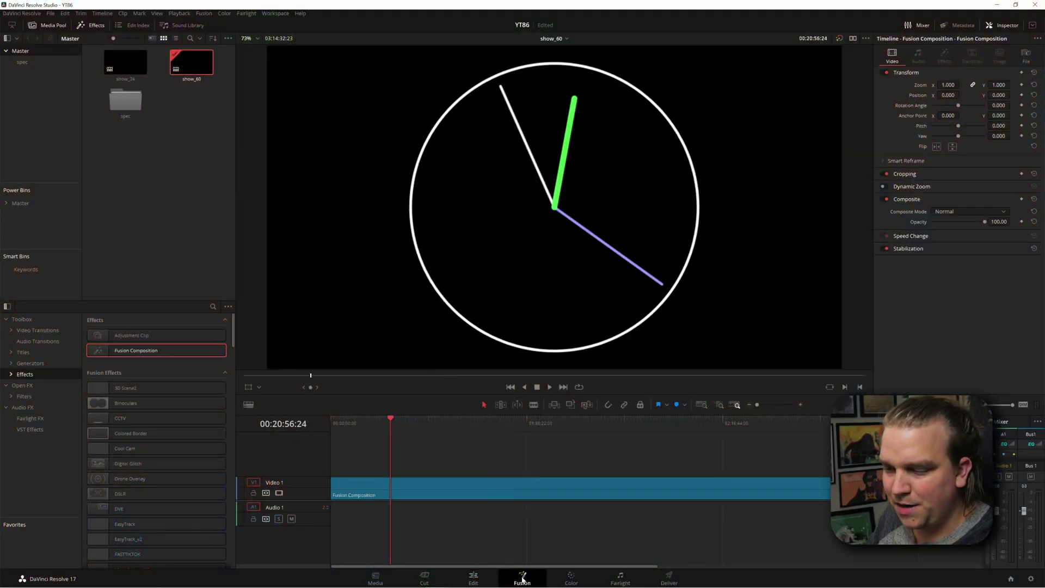
On the Fusion page, drive the Anim Curves Time Scale of all three hand Transforms with the expression 60/comp:GetPrefs("Comp.FrameFormat.Rate").
left_click(522, 579)
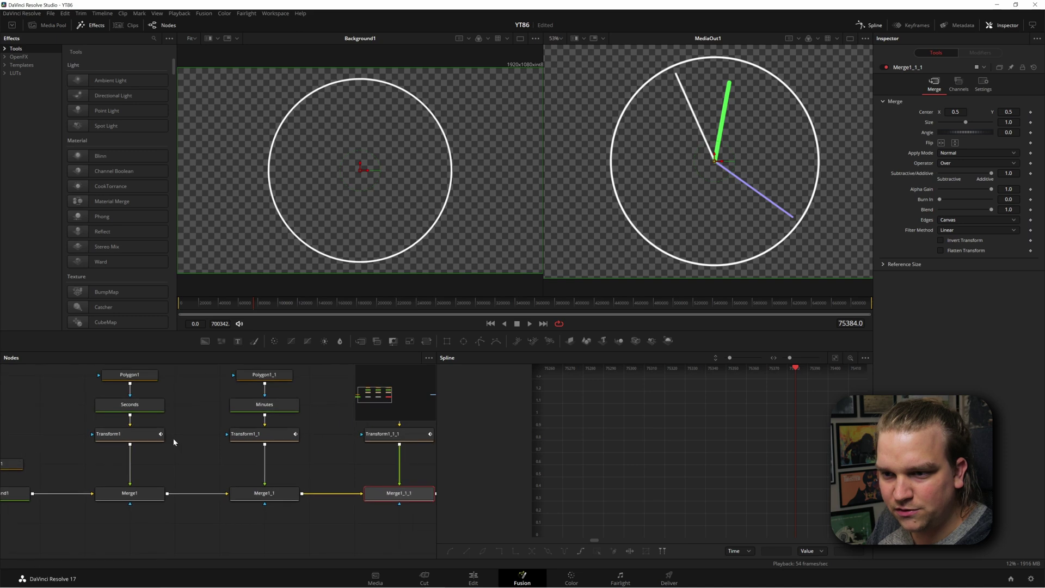
left_click(130, 439)
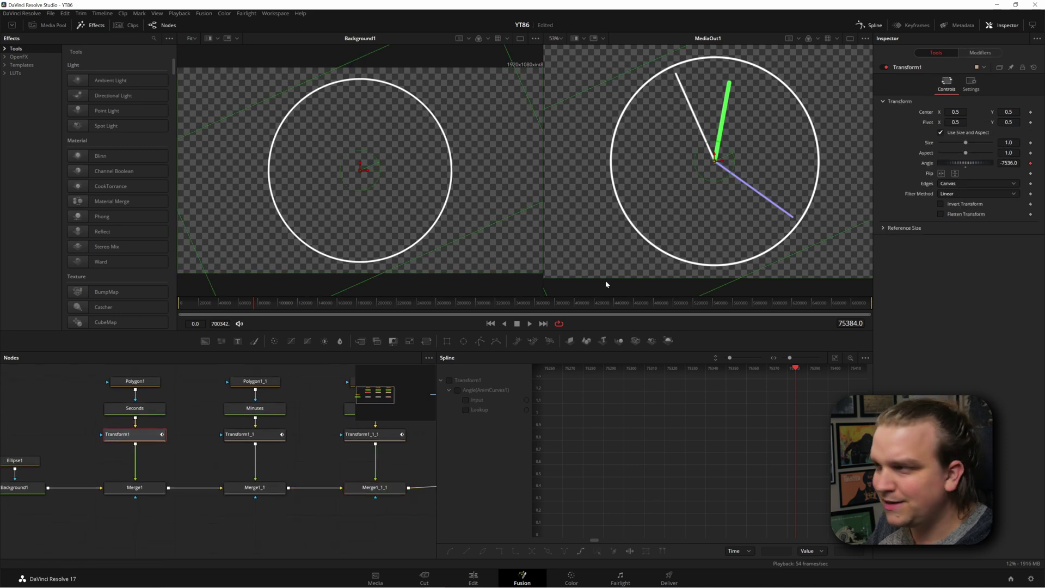
left_click(979, 53)
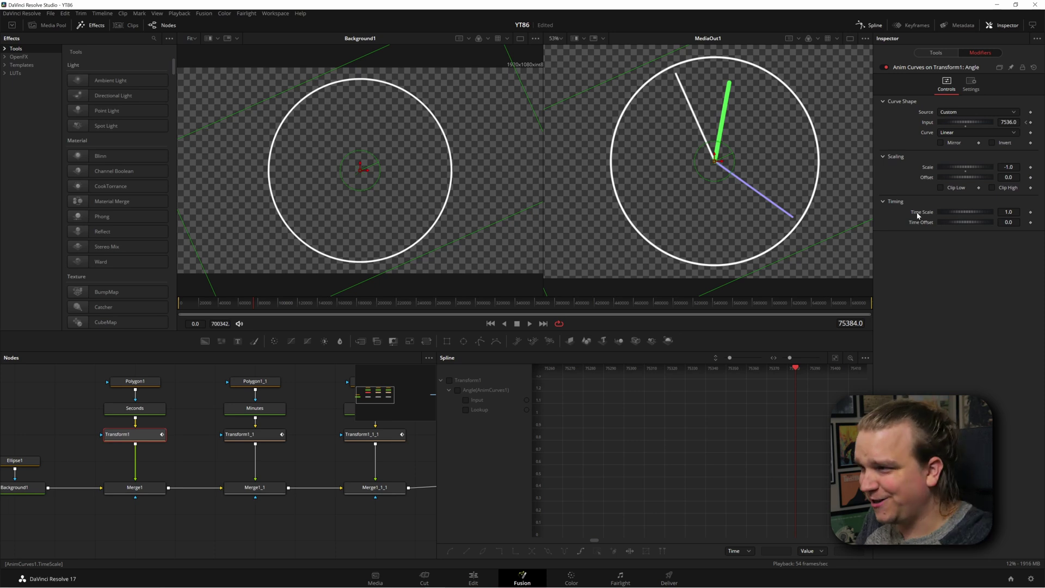
right_click(918, 215)
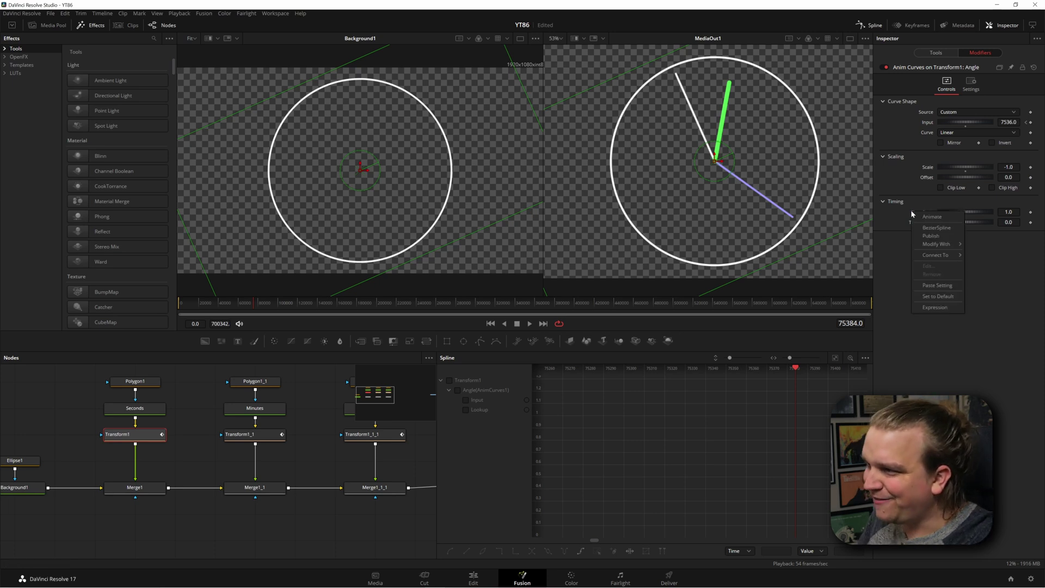
left_click(931, 308)
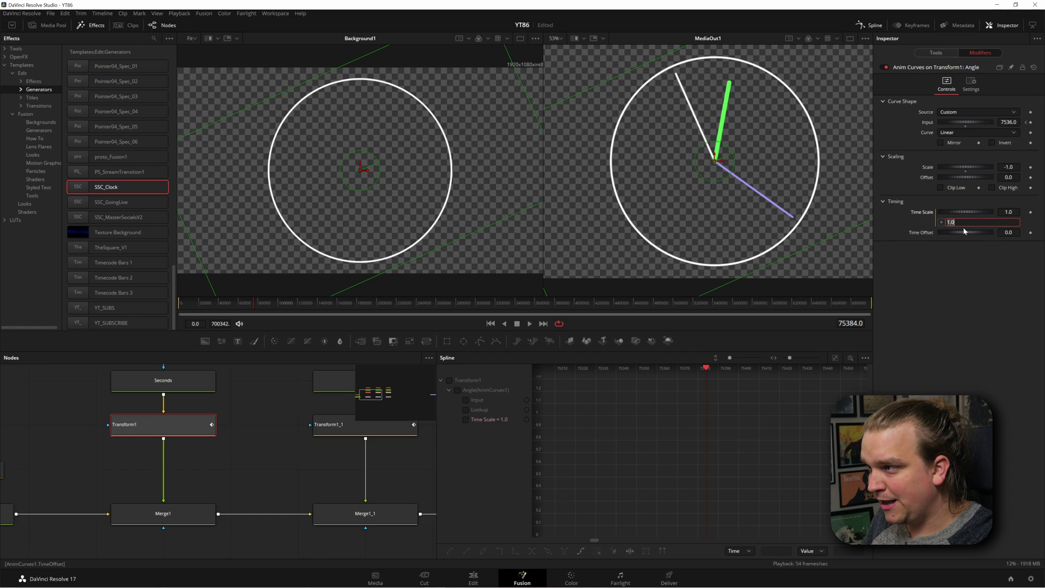
type("comp:GetPrefs(\"Comp.FrameFormat.Rate\")")
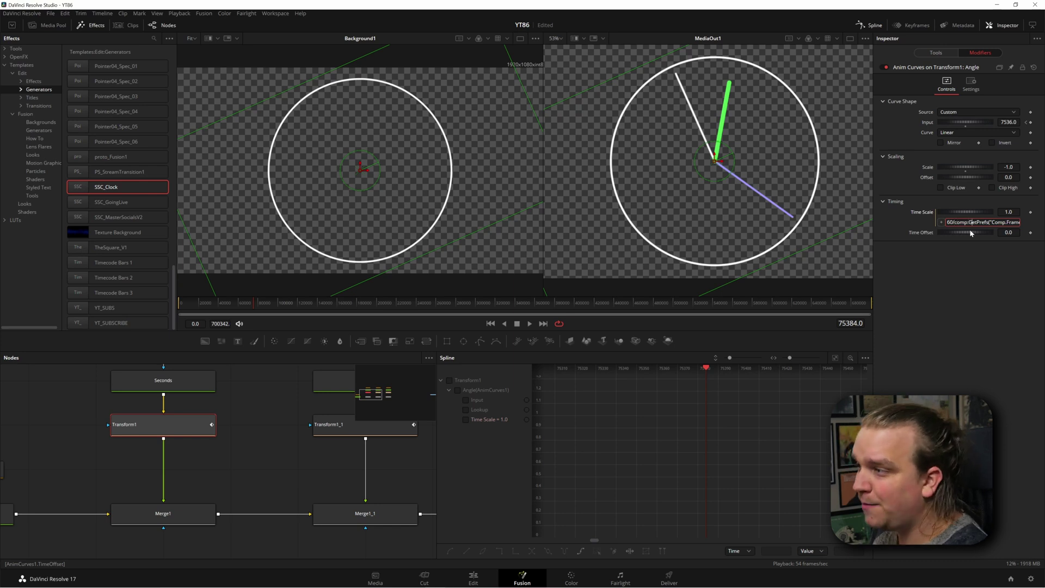
type("Format.Rate\")")
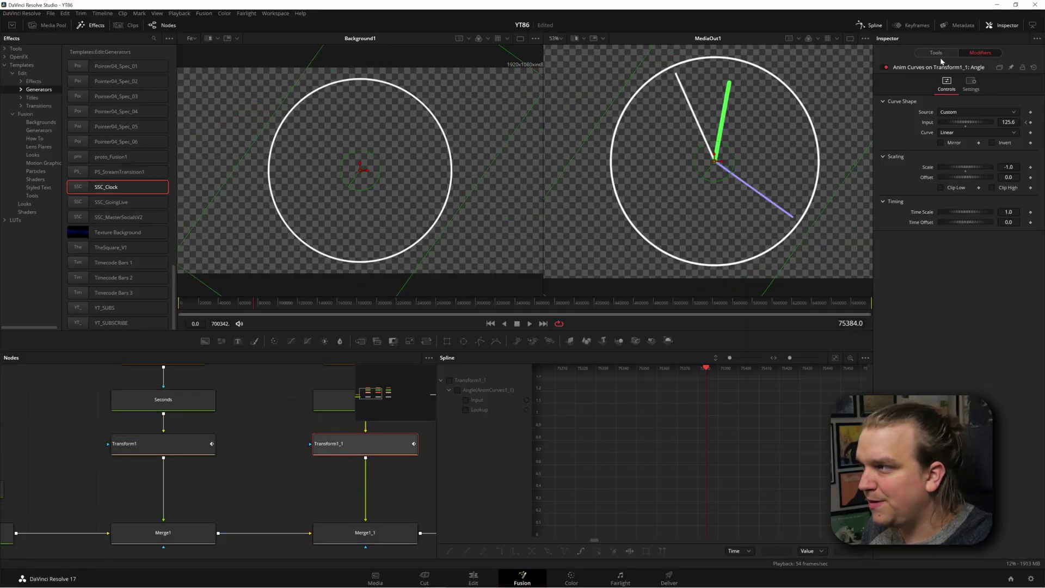
right_click(920, 218)
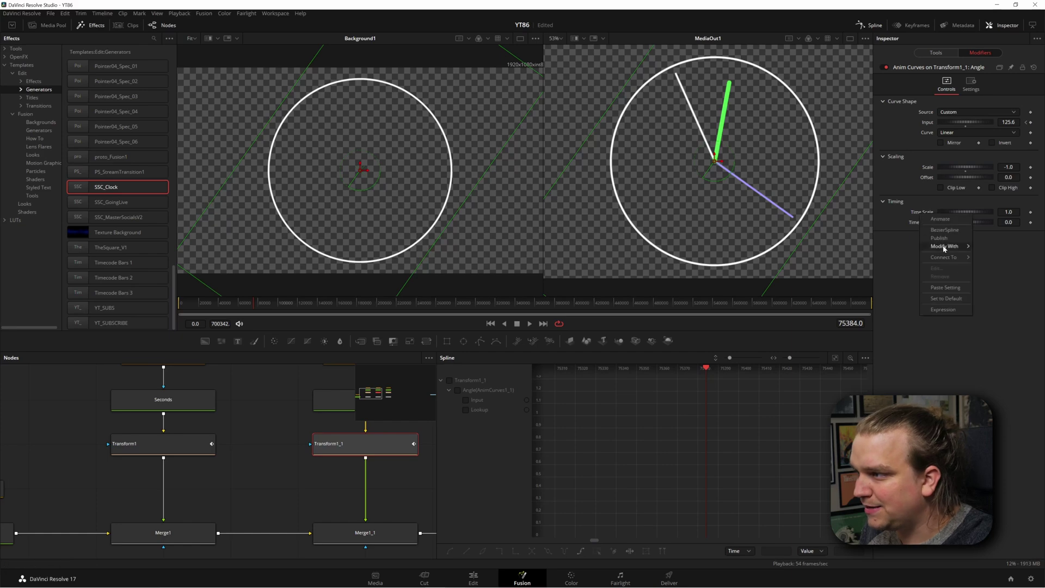
left_click(951, 309)
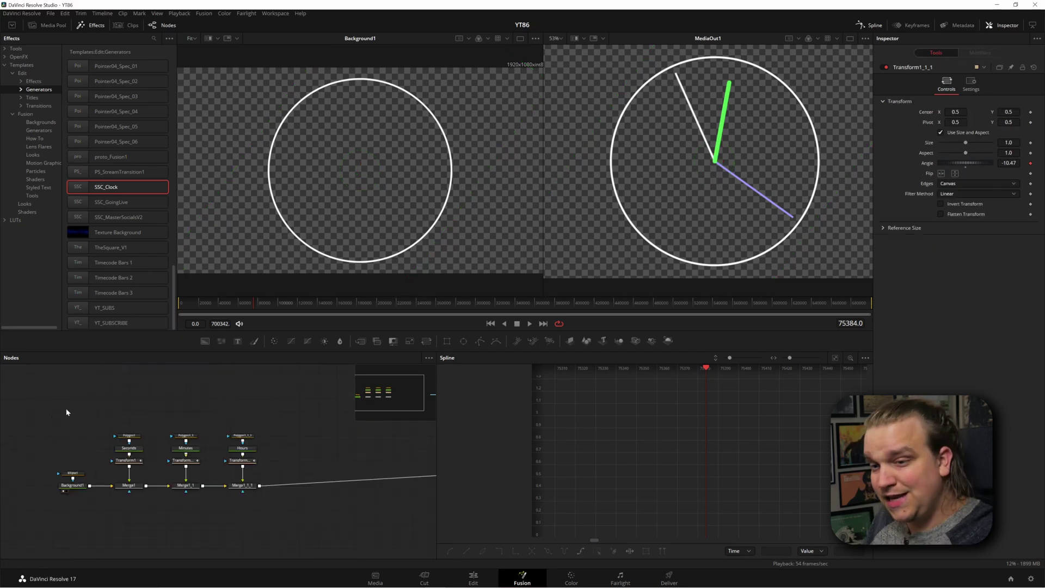
Select all the clock nodes from Background1 through Merge1_1_1 and create a macro from them named CoolClock.
left_click_drag(111, 453, 333, 559)
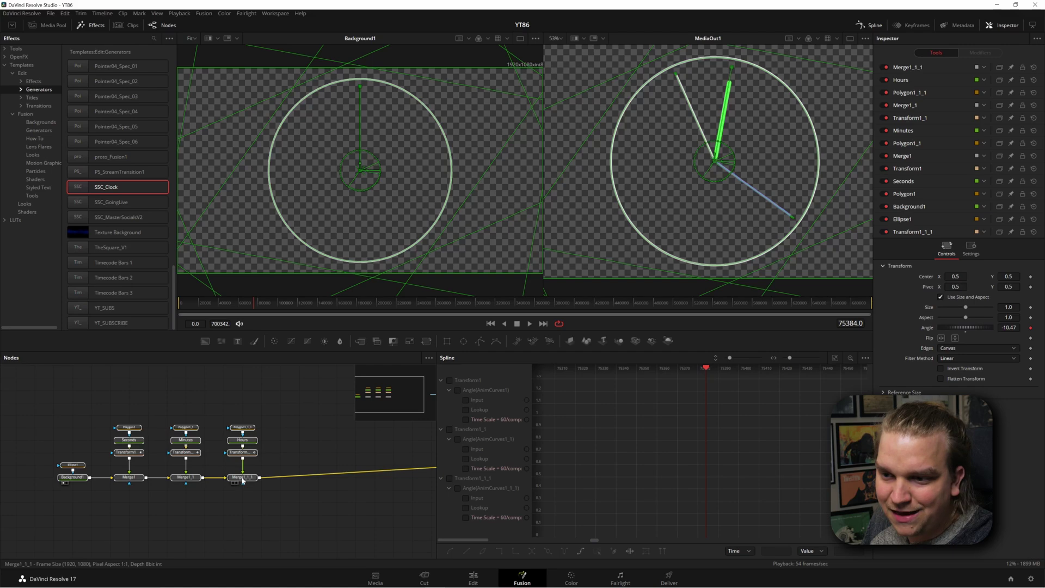
right_click(242, 478)
mouse_move(283, 344)
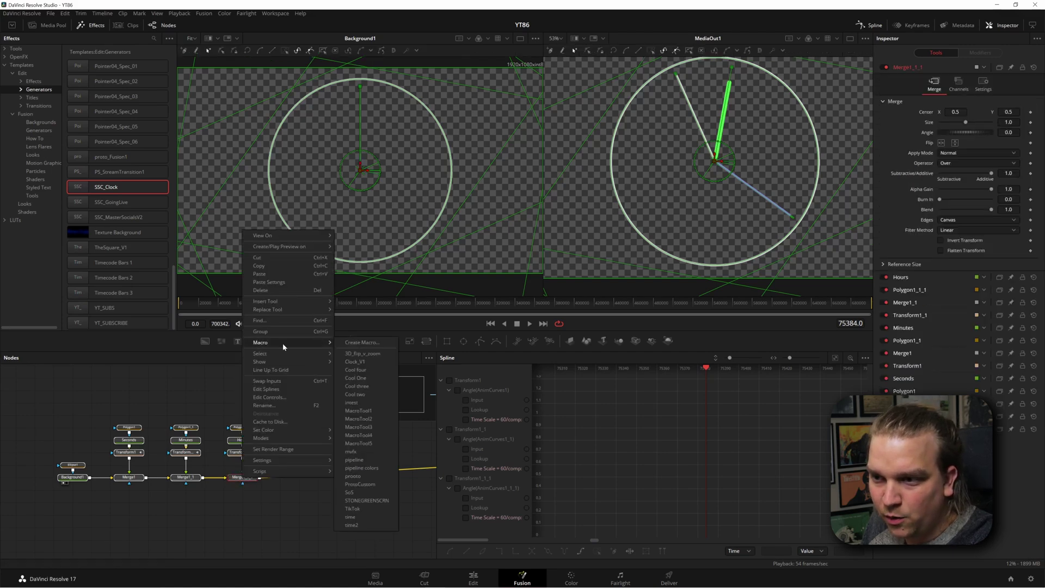
left_click(361, 343)
double_click(212, 58)
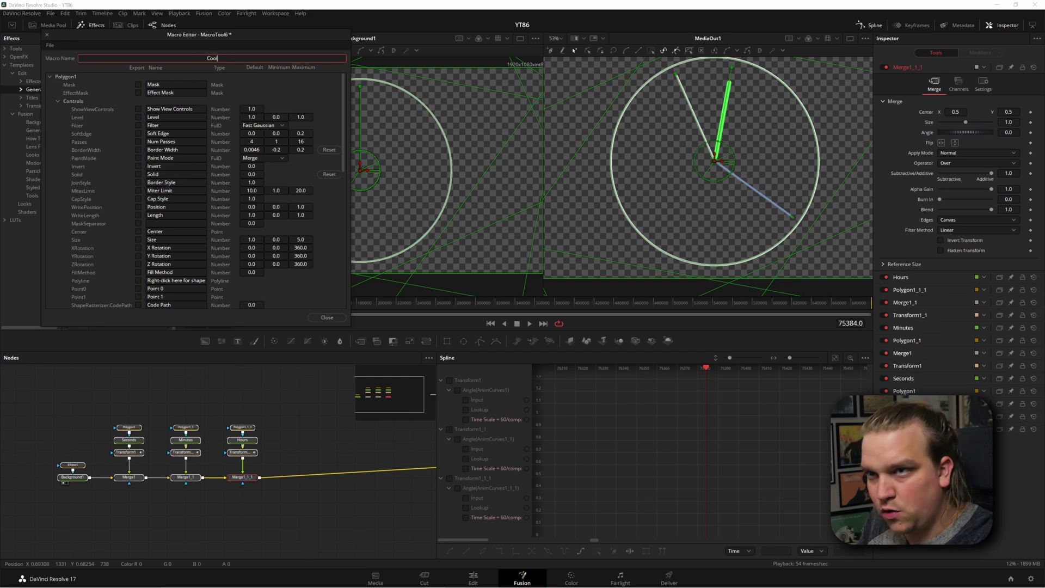
Save the macro as CoolClock.setting in the Presets test folder on the Desktop.
key("ctrl+s")
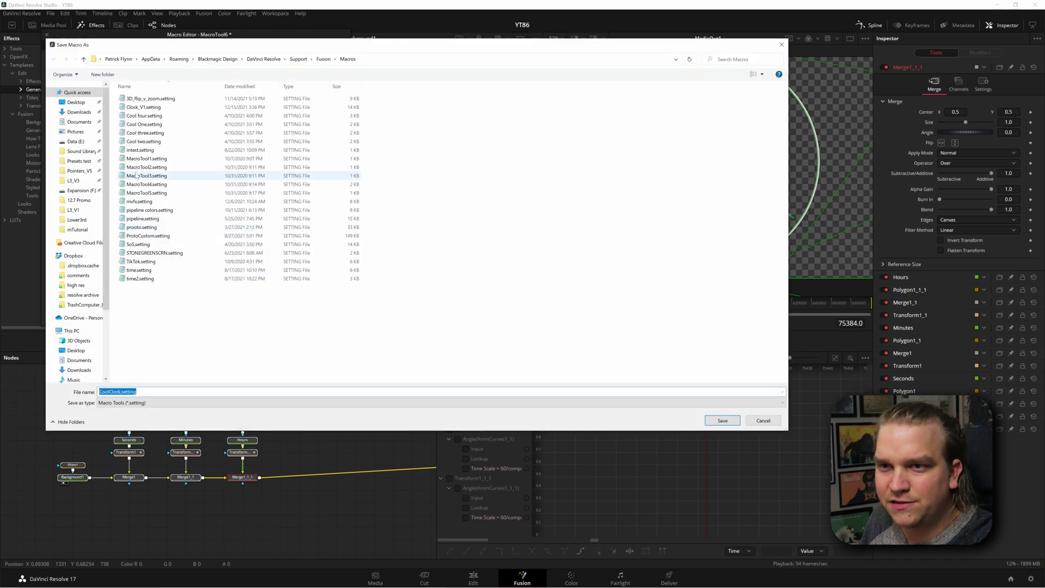
left_click(76, 161)
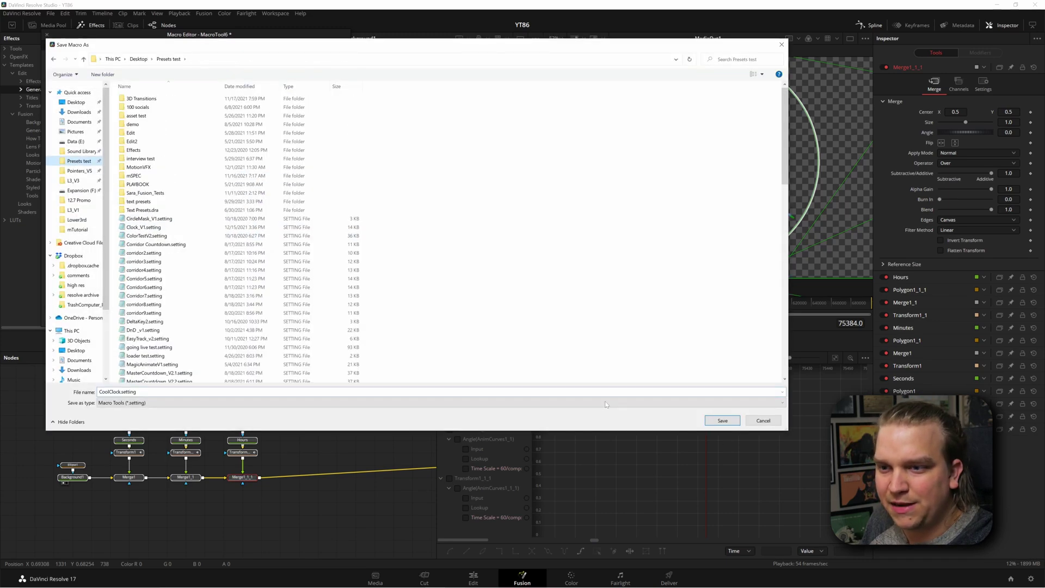
left_click(722, 421)
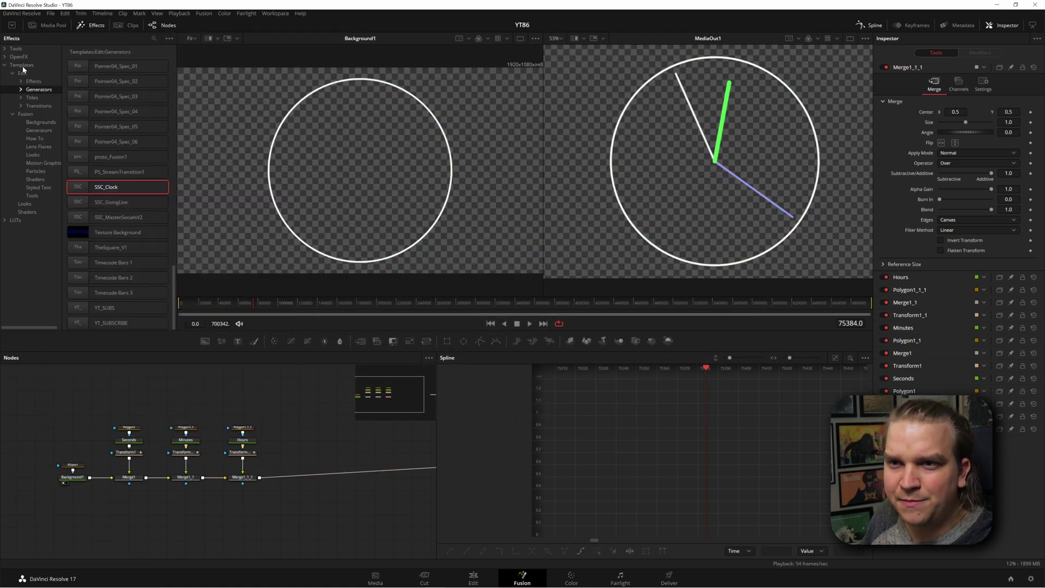
Switch to File Explorer's Presets test folder and add CoolClock.setting to the Edit Generators templates in DaVinci Resolve.
scroll(105, 174, "up", 2)
key("alt+Tab")
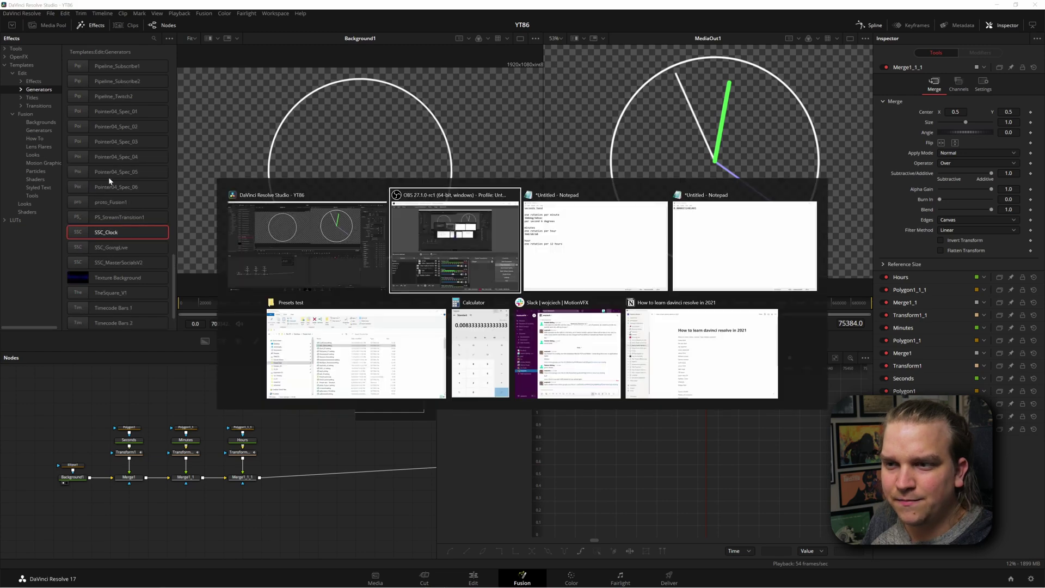
left_click(648, 172)
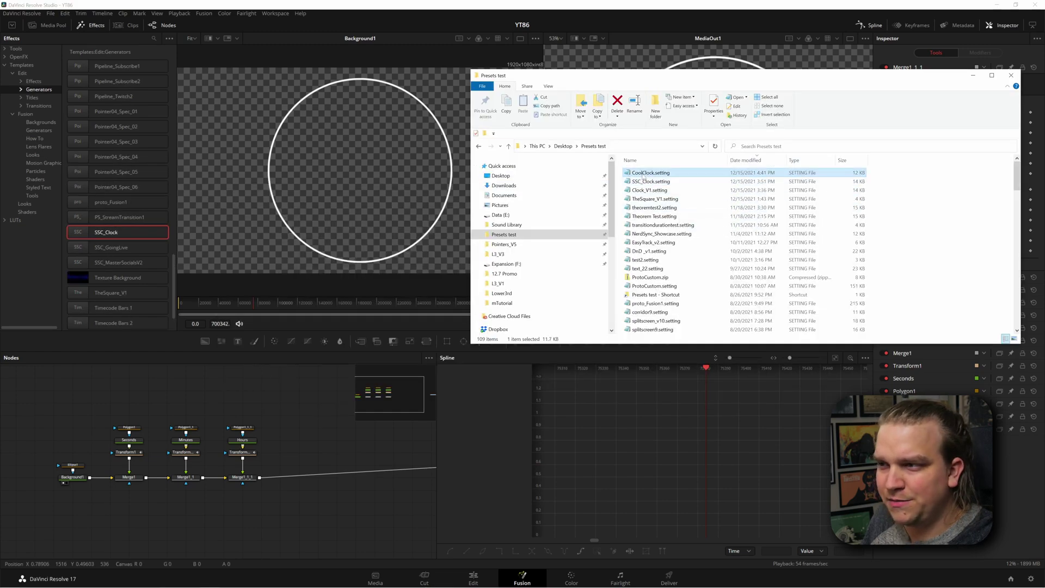
left_click_drag(648, 173, 129, 276)
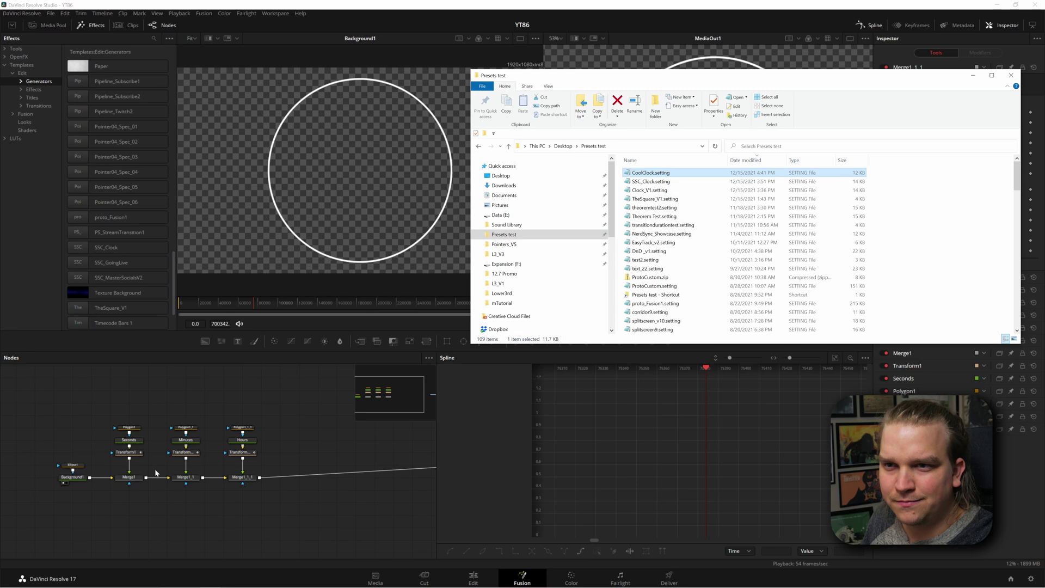
left_click(149, 52)
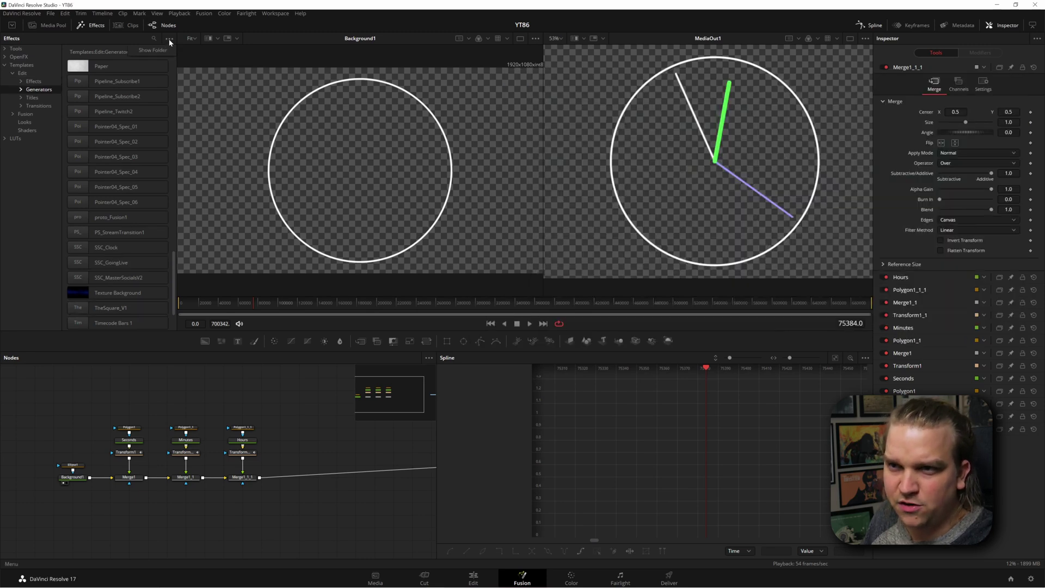
On the Edit page, open the show_24 timeline and place the CoolClock generator at its start on Video 2.
left_click(473, 580)
double_click(145, 61)
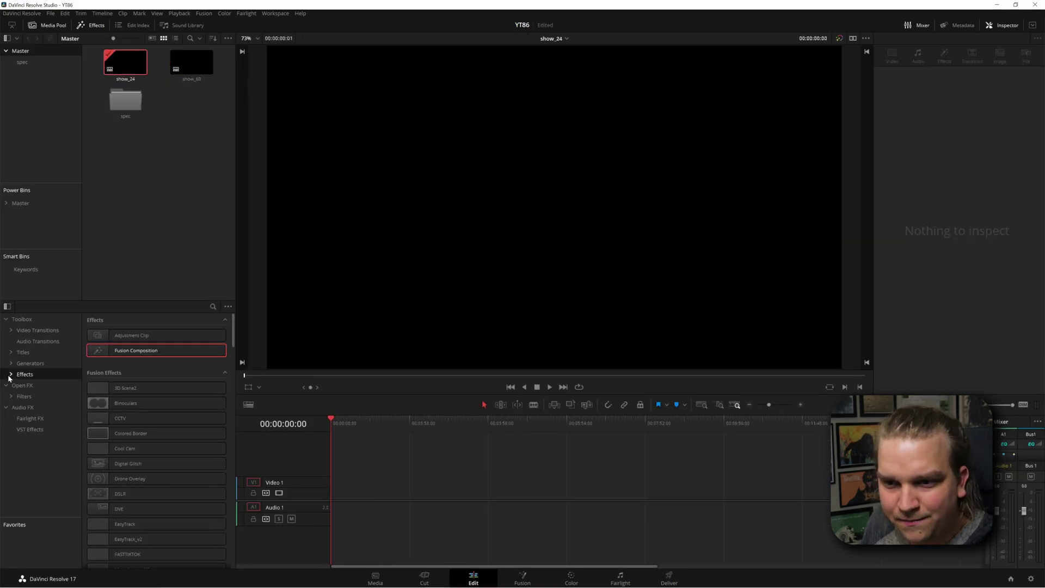
left_click(16, 364)
scroll(141, 413, "down", 5)
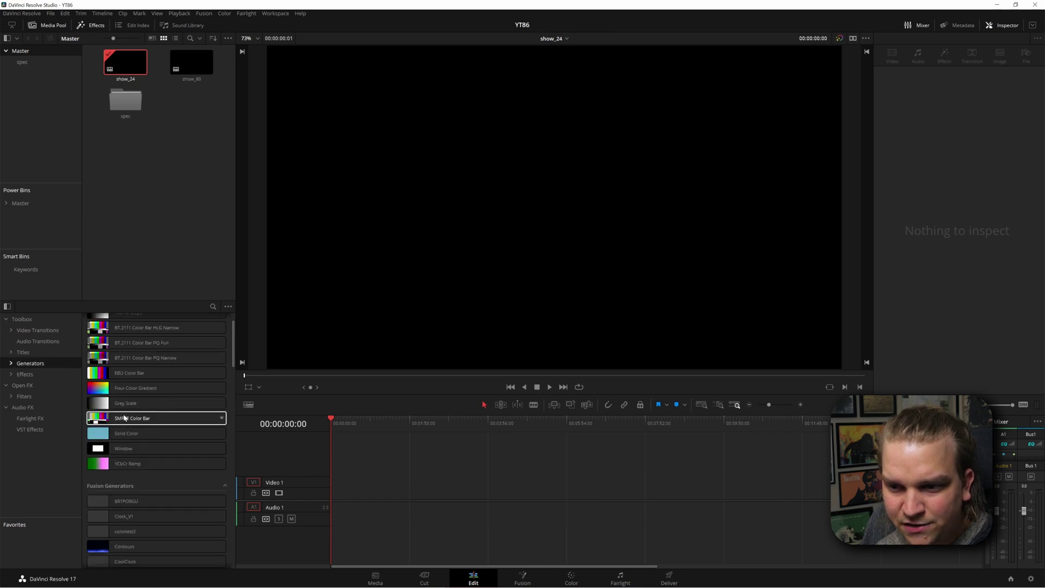
scroll(141, 417, "up", 2)
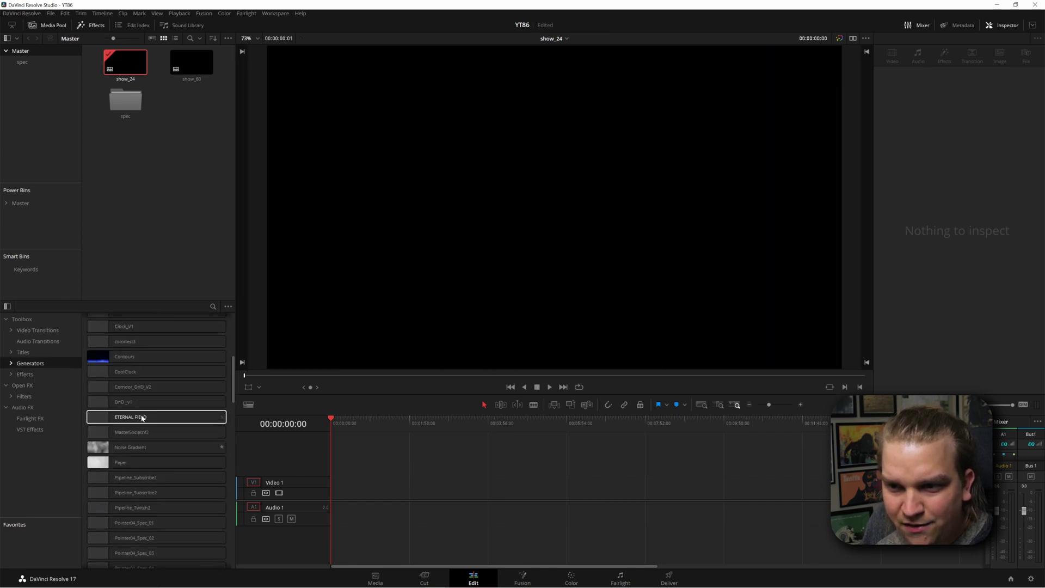
left_click_drag(119, 379, 356, 471)
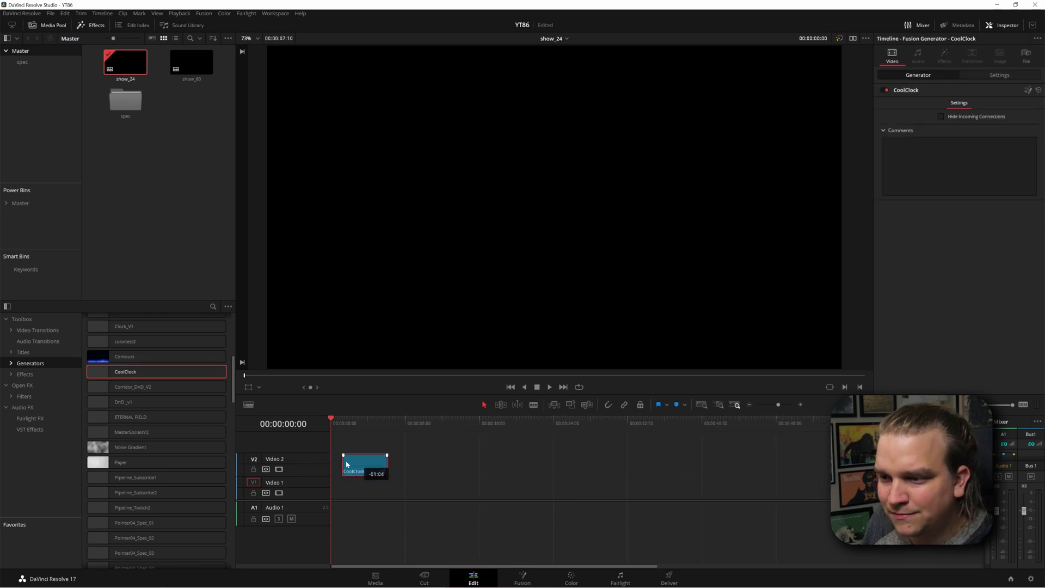
Extend the CoolClock clip on Video 2 in stages to about 00:03:48:23, playing and scrubbing it near 00:00:50:10 to check the hands.
key("space")
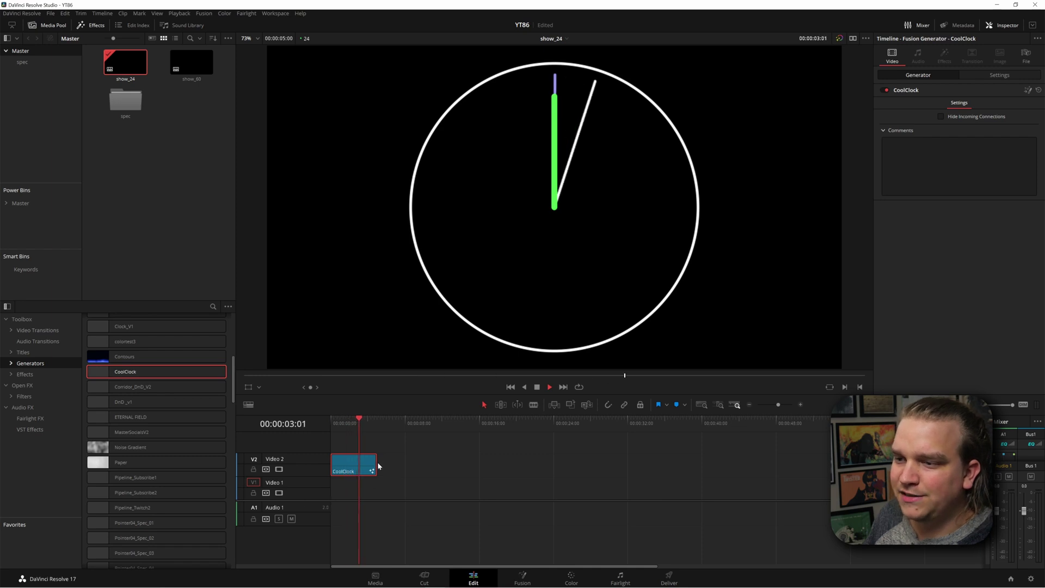
left_click_drag(376, 466, 923, 479)
scroll(464, 477, "down", 5)
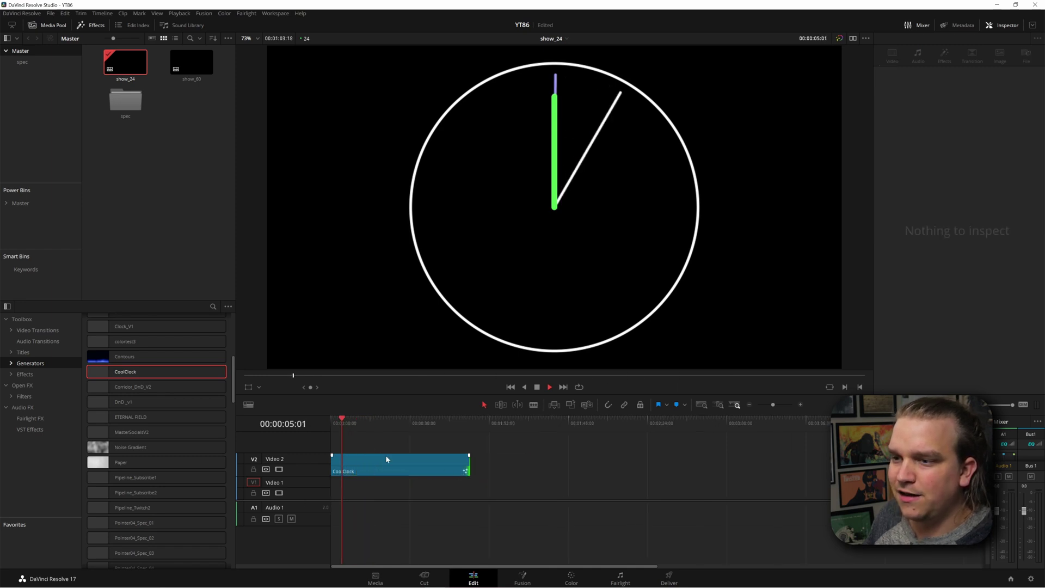
left_click_drag(374, 424, 440, 423)
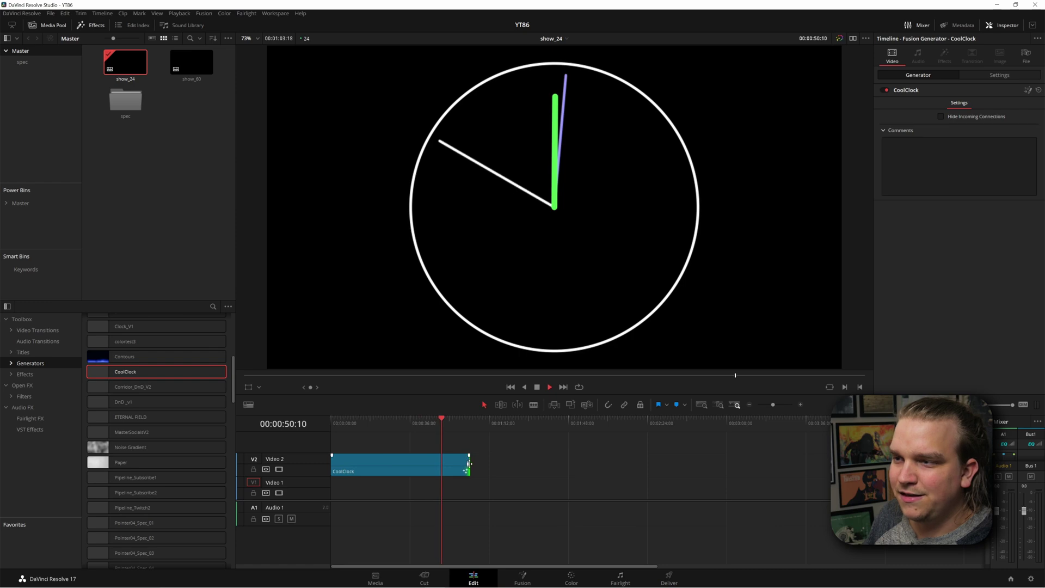
left_click_drag(469, 472, 832, 475)
scroll(512, 494, "down", 4)
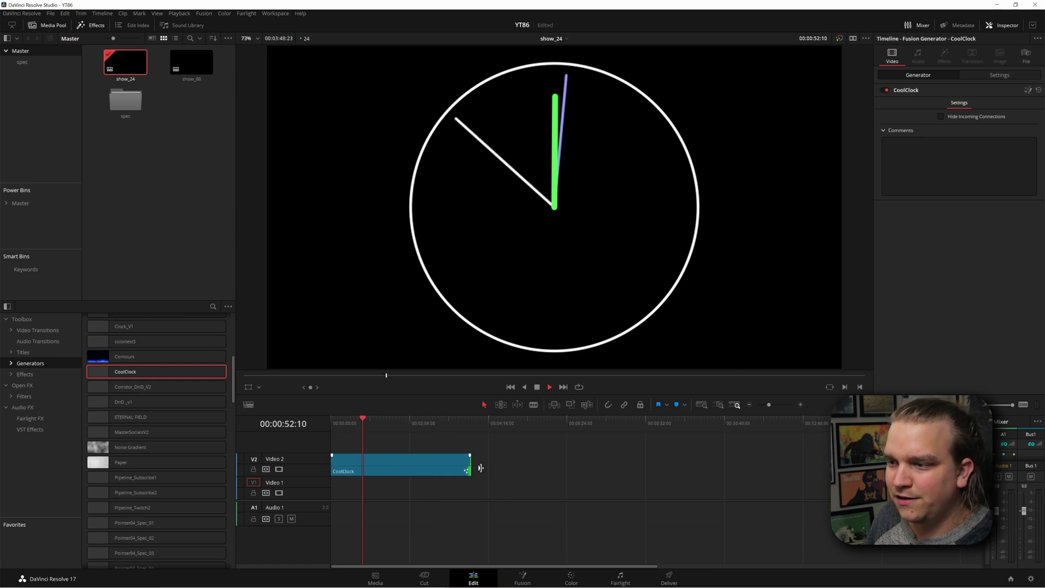